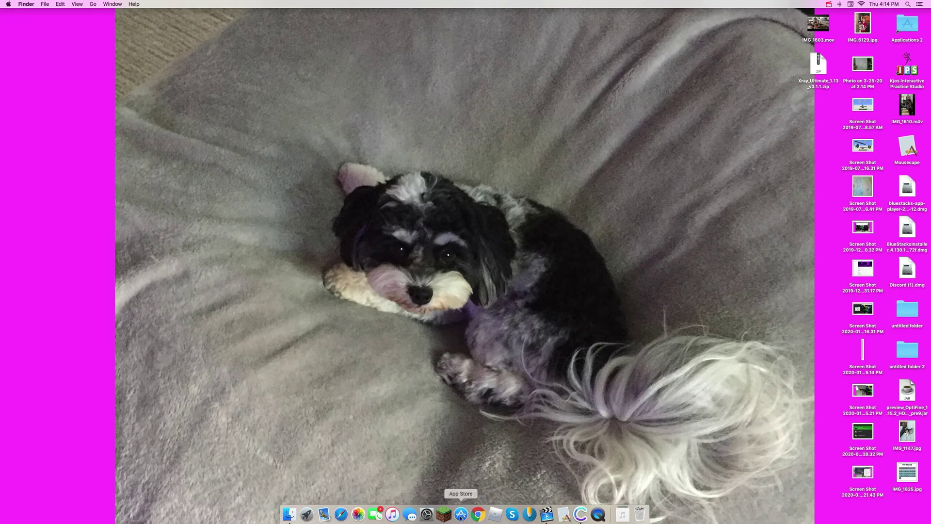
- Open Chrome and go to the website minecraftmaps.com
{"action": "left_click", "coordinate": [482, 519]}
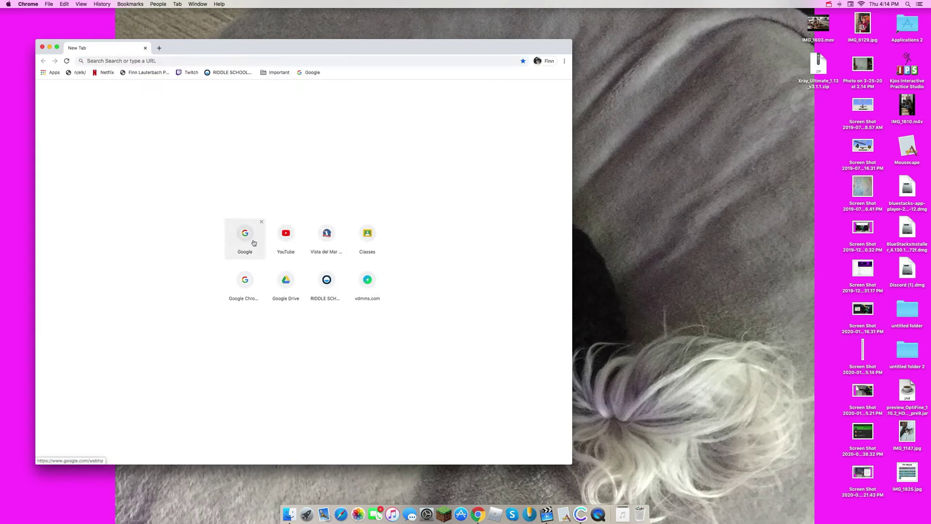
{"action": "left_click", "coordinate": [247, 63]}
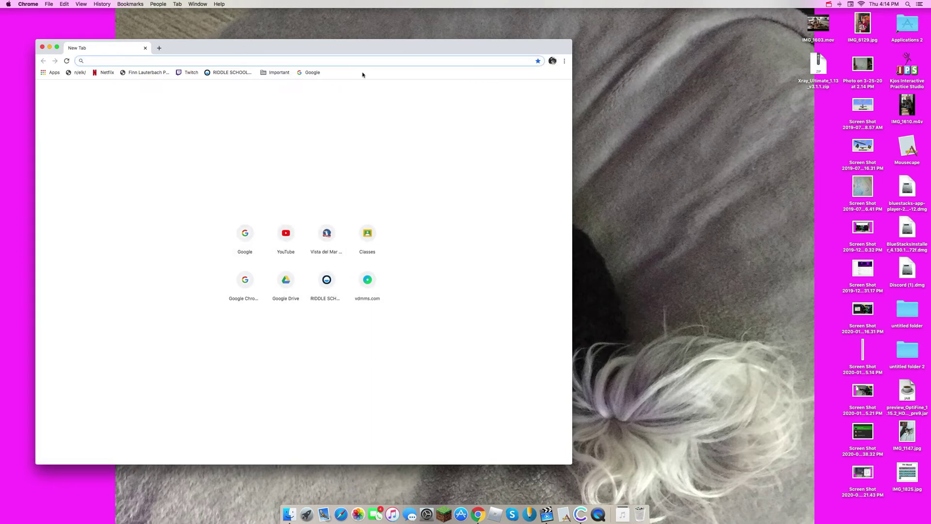
{"action": "left_click", "coordinate": [242, 245]}
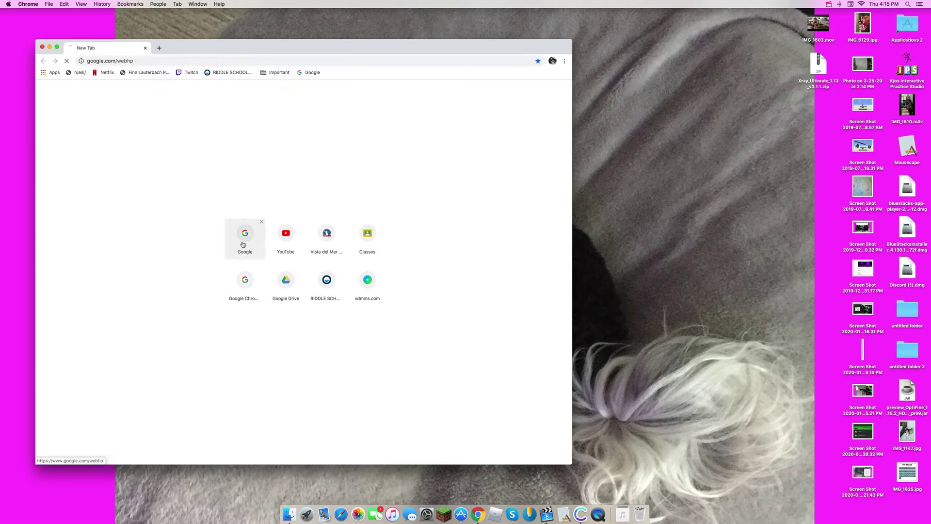
{"action": "left_click", "coordinate": [153, 60]}
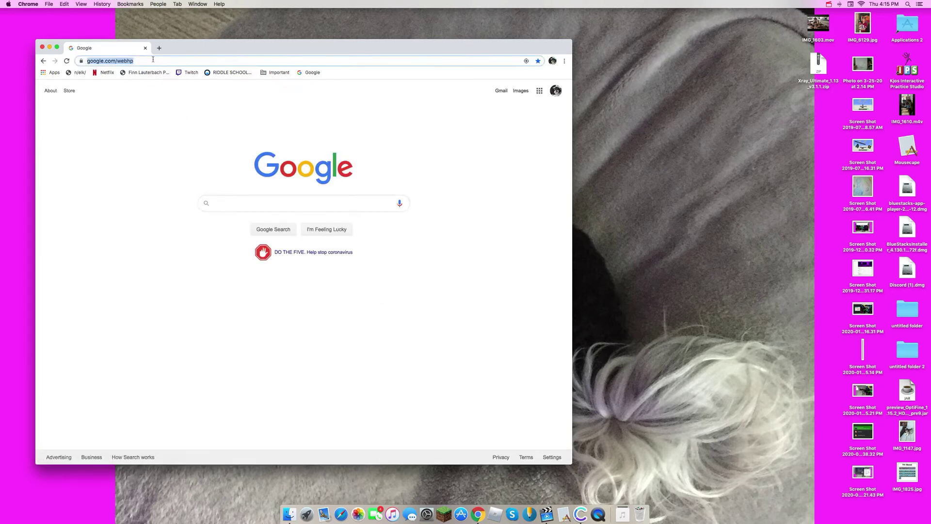
{"action": "type", "text": "minec"}
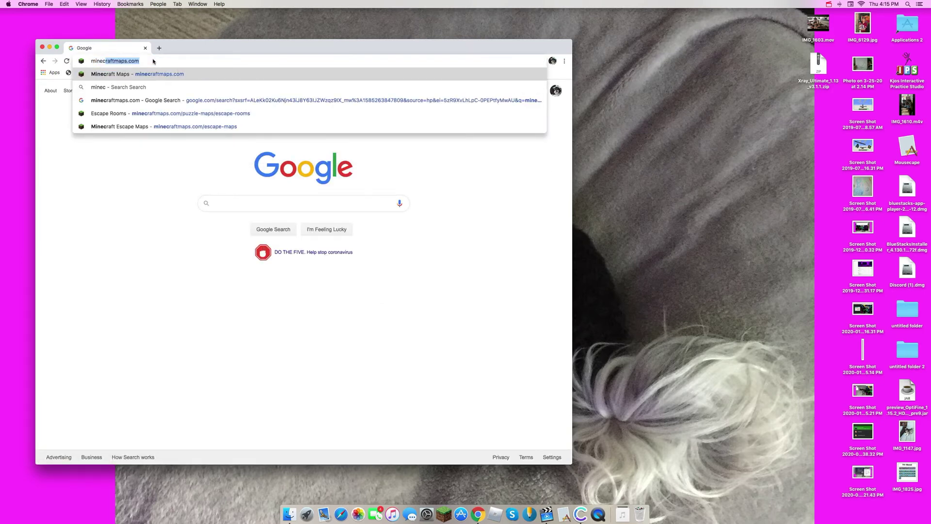
{"action": "type", "text": "raftmaps.com"}
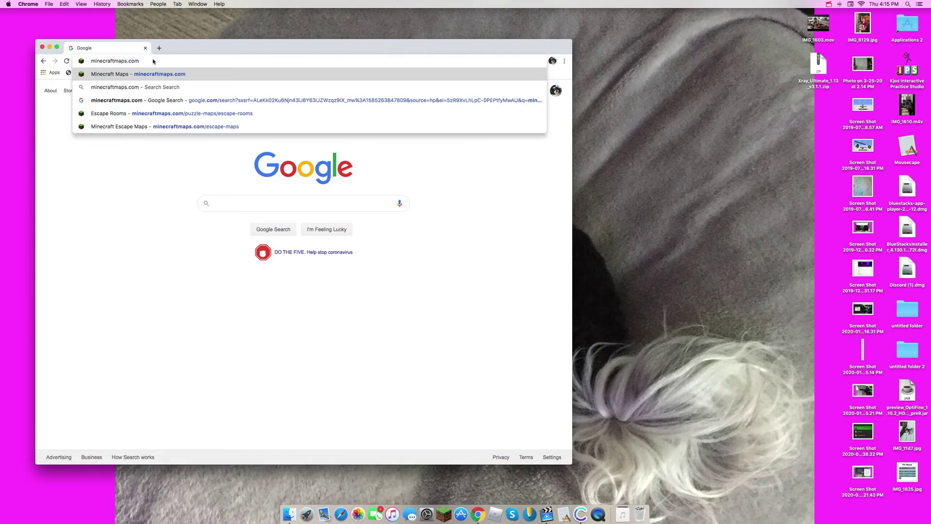
{"action": "key", "text": "Return"}
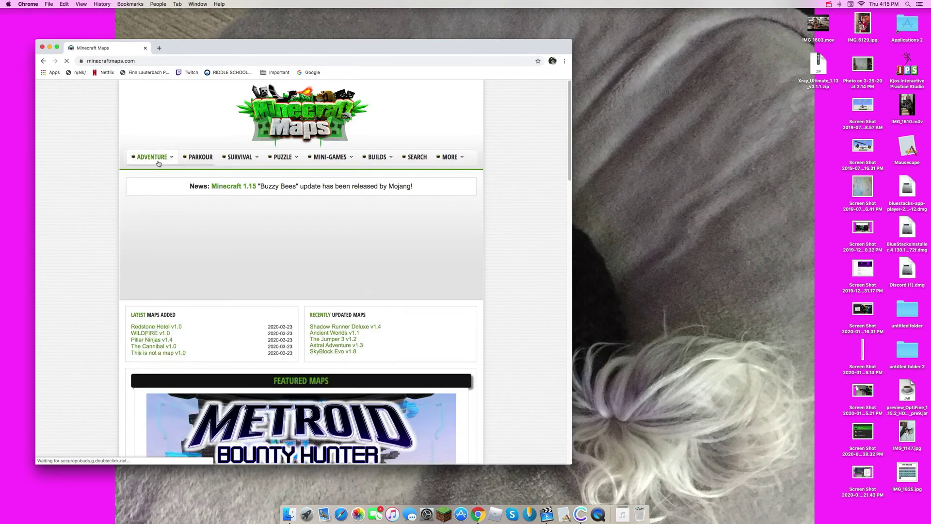
- Look over the Minecraft Maps home page, including its map categories, featured maps and latest maps
{"action": "mouse_move", "coordinate": [166, 163]}
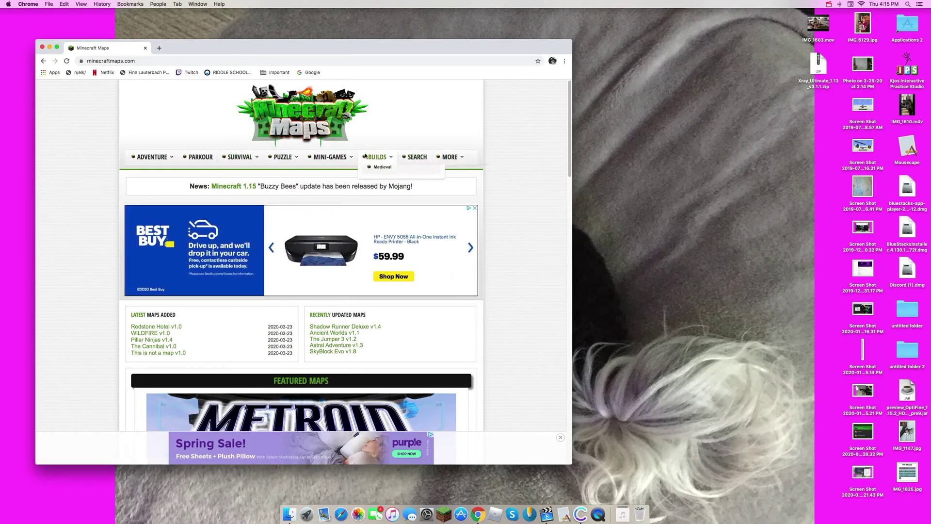
{"action": "mouse_move", "coordinate": [330, 160]}
{"action": "scroll", "coordinate": [314, 206], "scroll_direction": "down", "scroll_amount": 1}
{"action": "scroll", "coordinate": [314, 205], "scroll_direction": "down", "scroll_amount": 5}
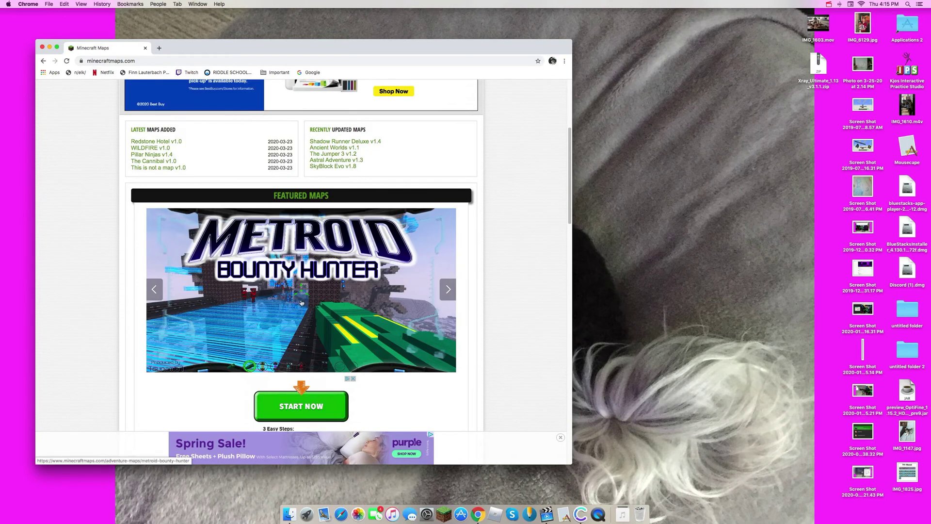
{"action": "scroll", "coordinate": [293, 316], "scroll_direction": "down", "scroll_amount": 5}
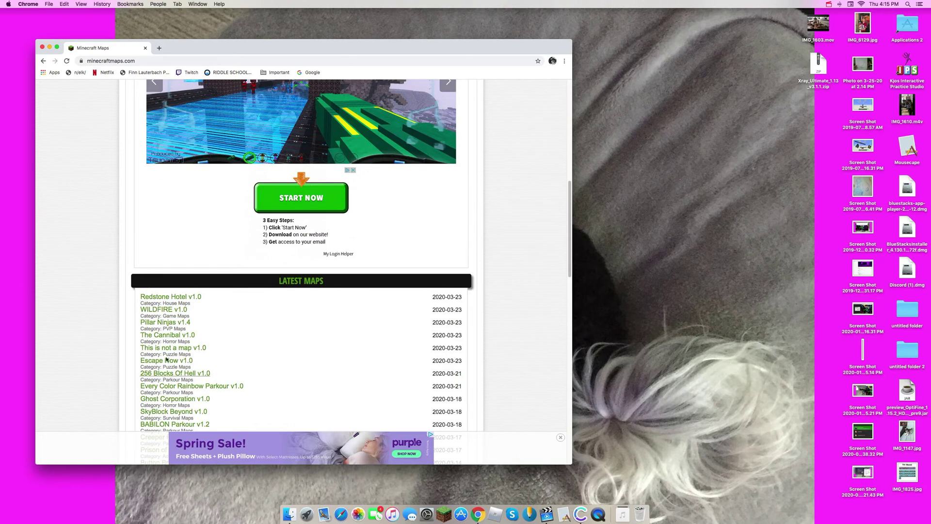
{"action": "scroll", "coordinate": [246, 280], "scroll_direction": "up", "scroll_amount": 5}
{"action": "scroll", "coordinate": [246, 280], "scroll_direction": "up", "scroll_amount": 3}
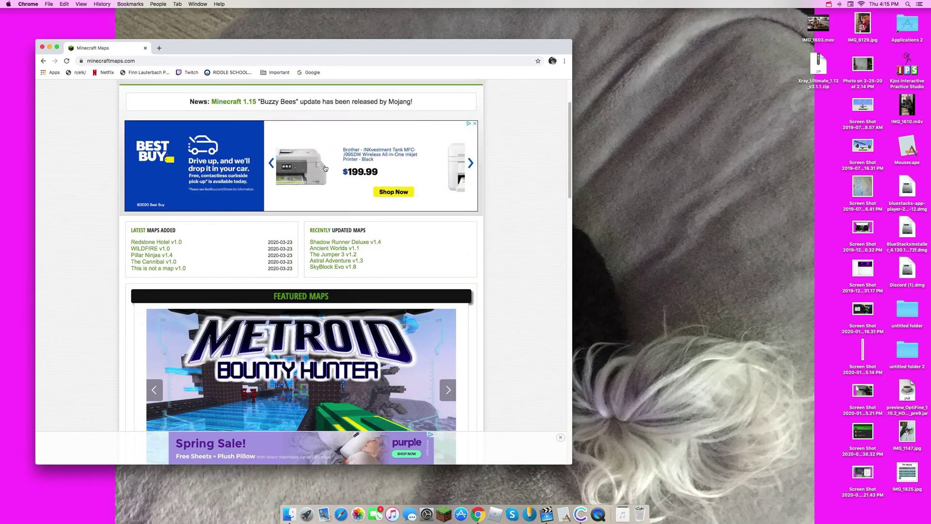
{"action": "scroll", "coordinate": [287, 240], "scroll_direction": "up", "scroll_amount": 1}
{"action": "scroll", "coordinate": [286, 239], "scroll_direction": "up", "scroll_amount": 2}
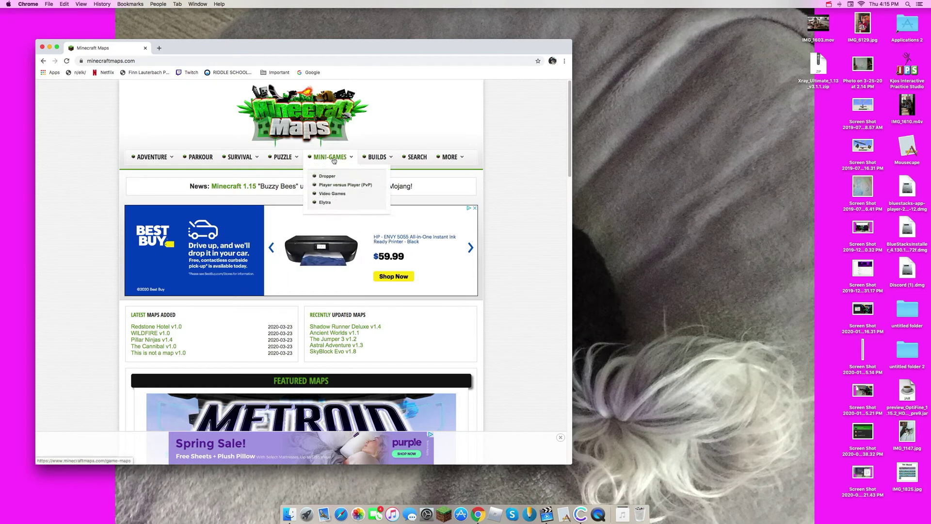
- Go to the Escape category of the puzzle maps and open the Escape Rooms map page
{"action": "mouse_move", "coordinate": [297, 159]}
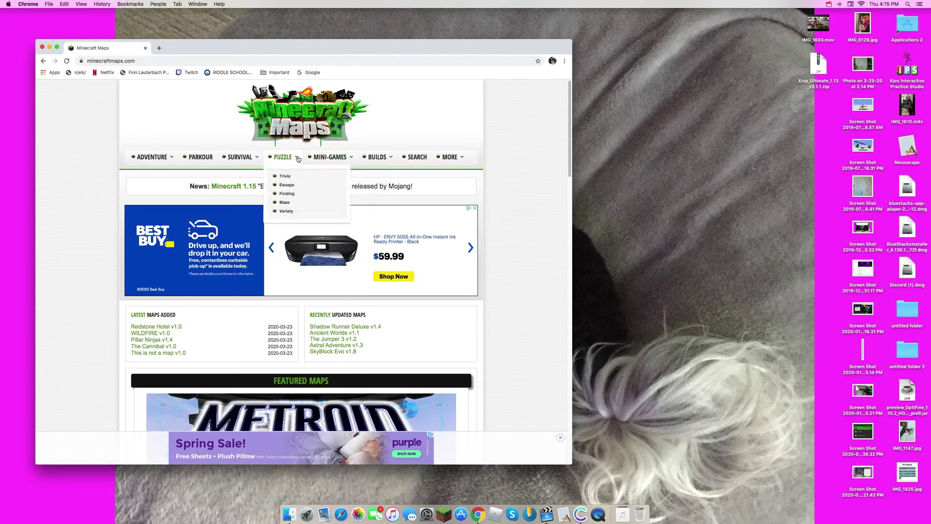
{"action": "left_click", "coordinate": [291, 185]}
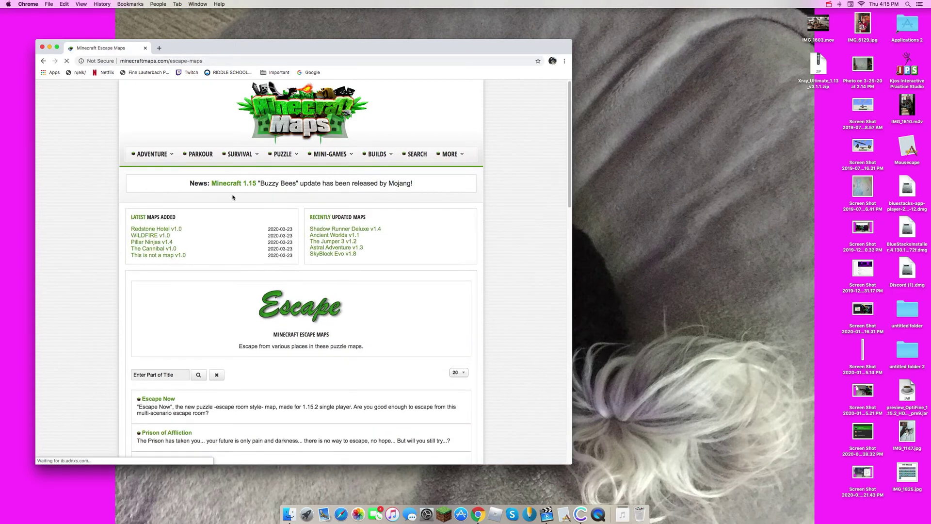
{"action": "scroll", "coordinate": [281, 208], "scroll_direction": "down", "scroll_amount": 2}
{"action": "scroll", "coordinate": [254, 382], "scroll_direction": "down", "scroll_amount": 1}
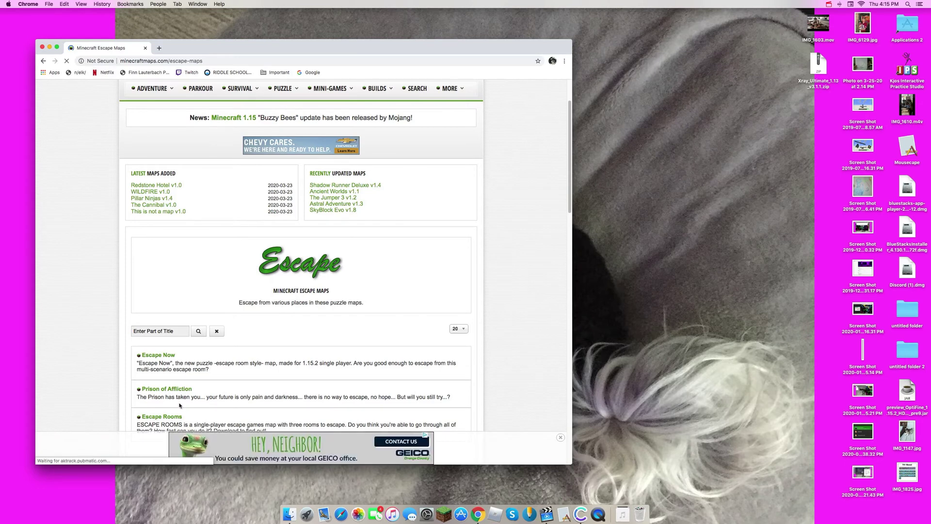
{"action": "scroll", "coordinate": [179, 405], "scroll_direction": "down", "scroll_amount": 1}
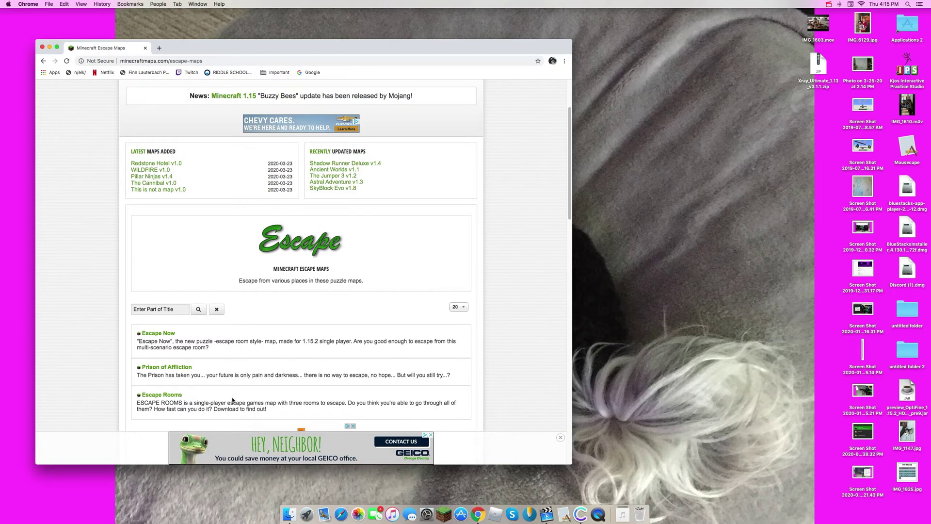
{"action": "scroll", "coordinate": [204, 392], "scroll_direction": "down", "scroll_amount": 1}
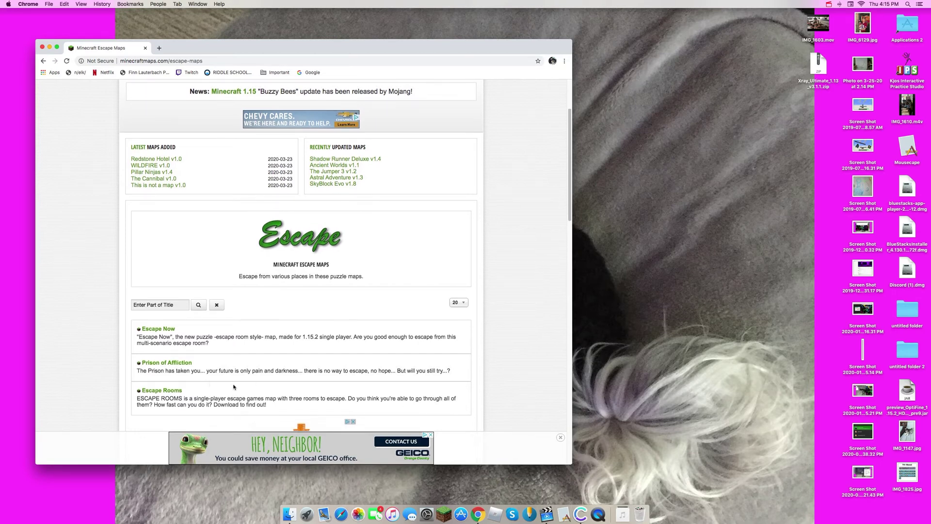
{"action": "left_click", "coordinate": [176, 392]}
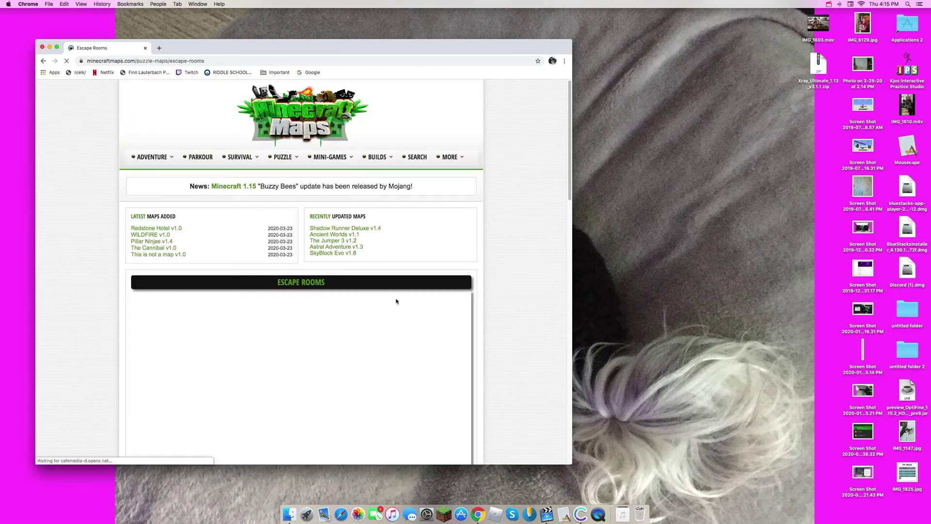
- Check the Minecraft version in the Escape Rooms map details and download the map
{"action": "scroll", "coordinate": [403, 311], "scroll_direction": "down", "scroll_amount": 5}
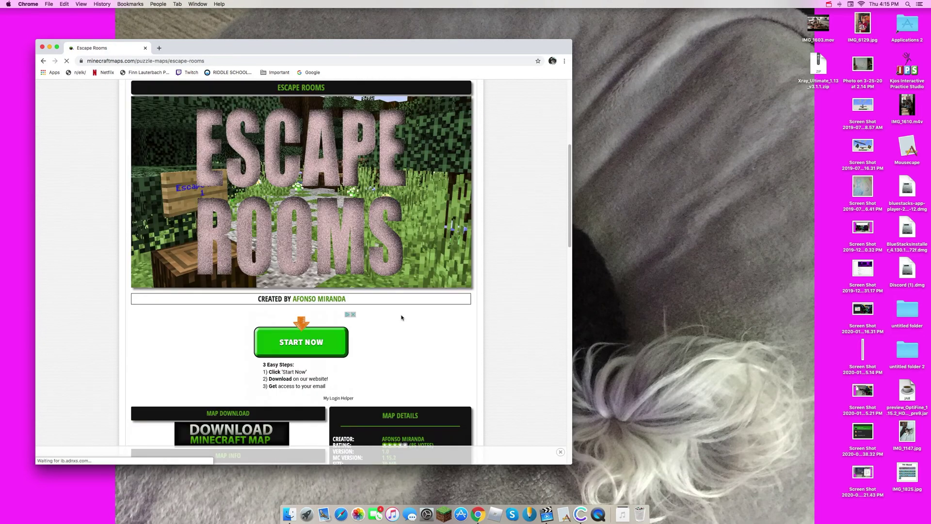
{"action": "scroll", "coordinate": [401, 319], "scroll_direction": "down", "scroll_amount": 1}
{"action": "scroll", "coordinate": [396, 326], "scroll_direction": "down", "scroll_amount": 1}
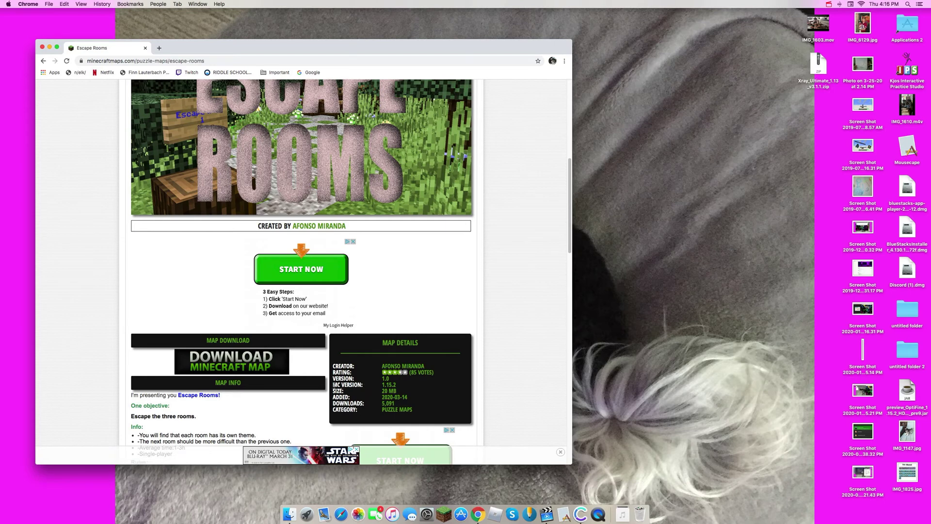
{"action": "left_click_drag", "start_coordinate": [333, 384], "coordinate": [403, 389]}
{"action": "left_click", "coordinate": [405, 390]}
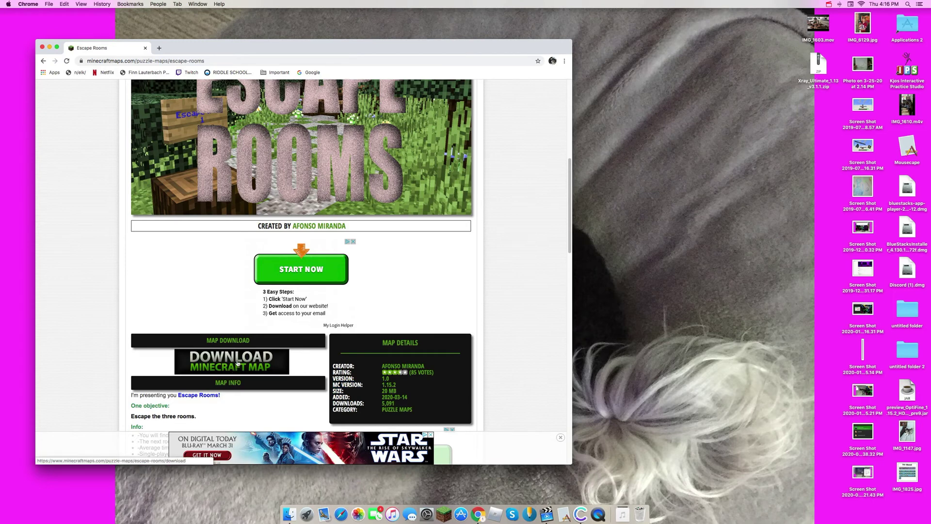
{"action": "left_click", "coordinate": [238, 363]}
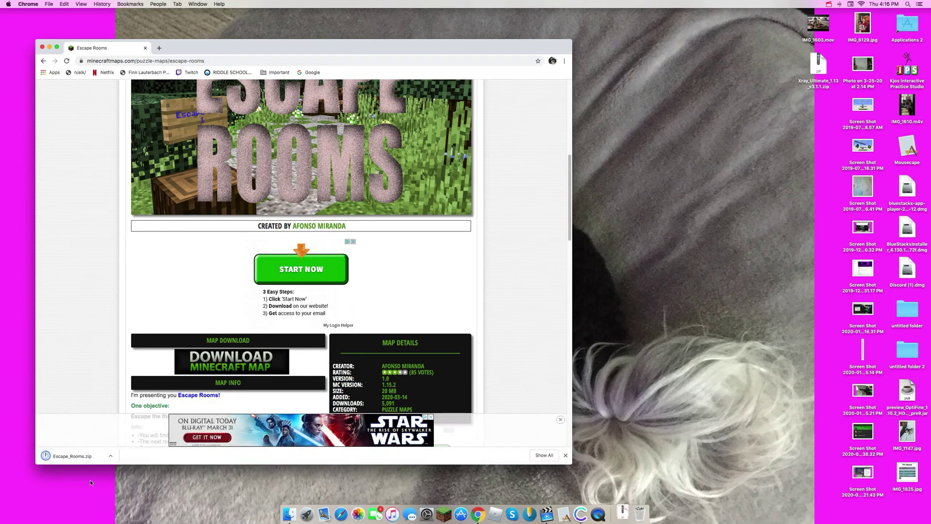
- Unpack the downloaded Escape_Rooms.zip onto the desktop and check the contents of the extracted Escape Rooms folder
{"action": "left_click", "coordinate": [622, 514]}
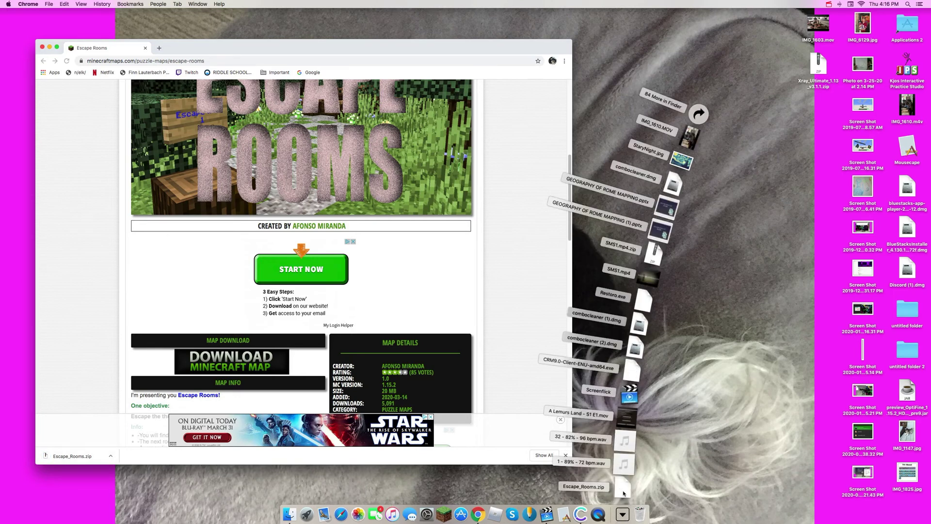
{"action": "left_click", "coordinate": [623, 492]}
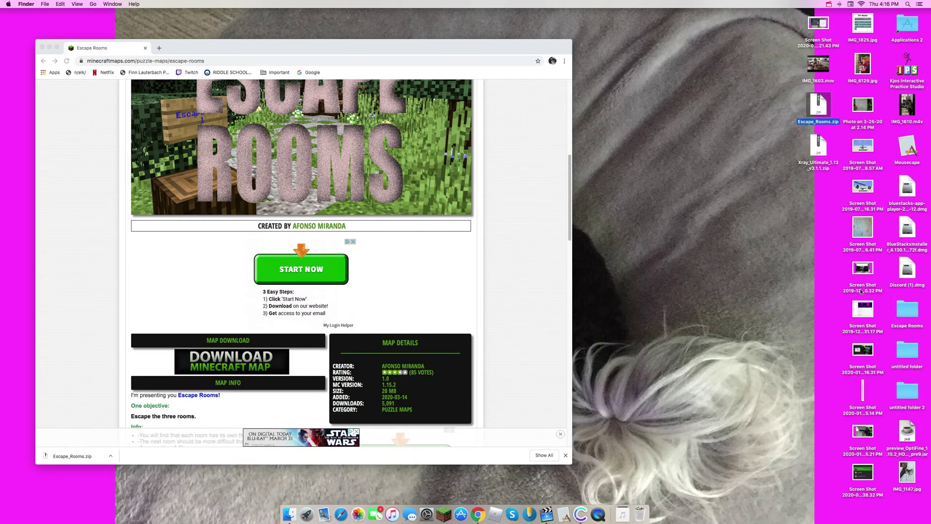
{"action": "left_click", "coordinate": [902, 311]}
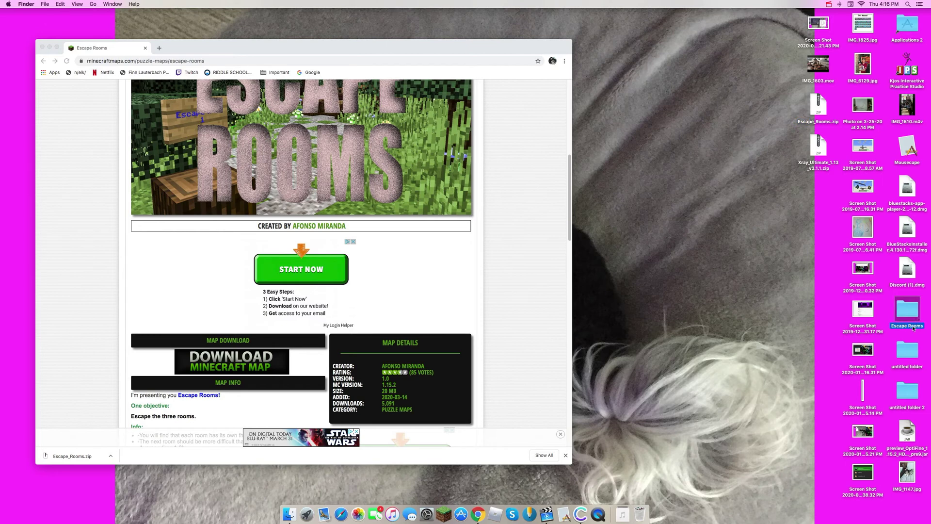
{"action": "double_click", "coordinate": [912, 319]}
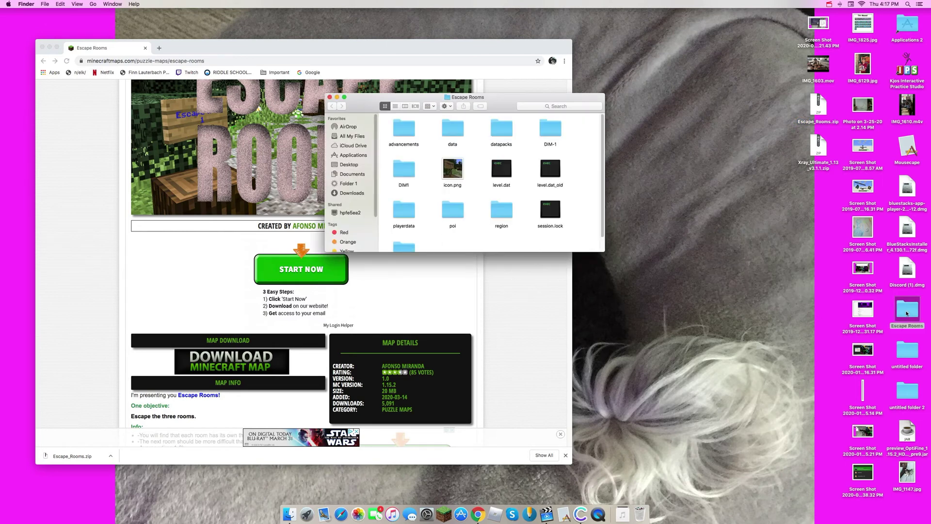
{"action": "scroll", "coordinate": [539, 226], "scroll_direction": "down", "scroll_amount": 2}
{"action": "scroll", "coordinate": [539, 225], "scroll_direction": "up", "scroll_amount": 2}
{"action": "left_click", "coordinate": [330, 97]}
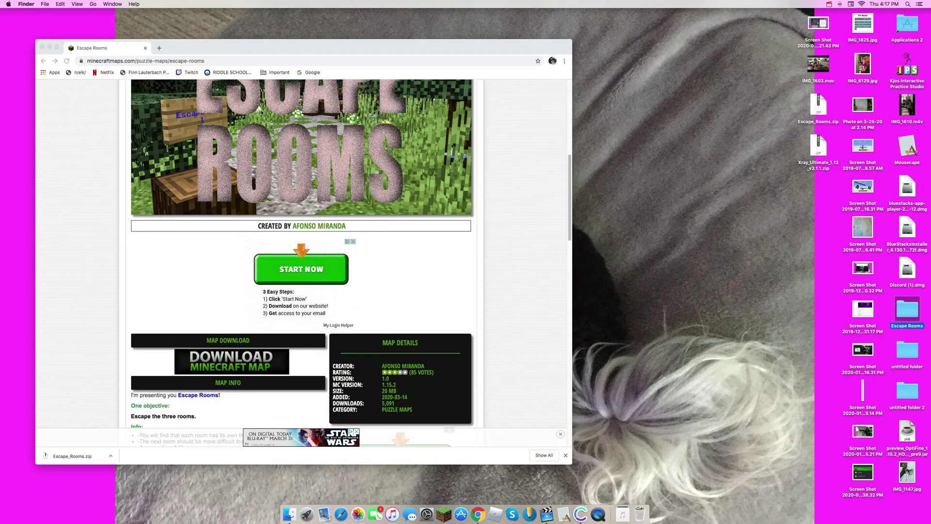
{"action": "left_click", "coordinate": [676, 111]}
{"action": "left_click", "coordinate": [93, 4]}
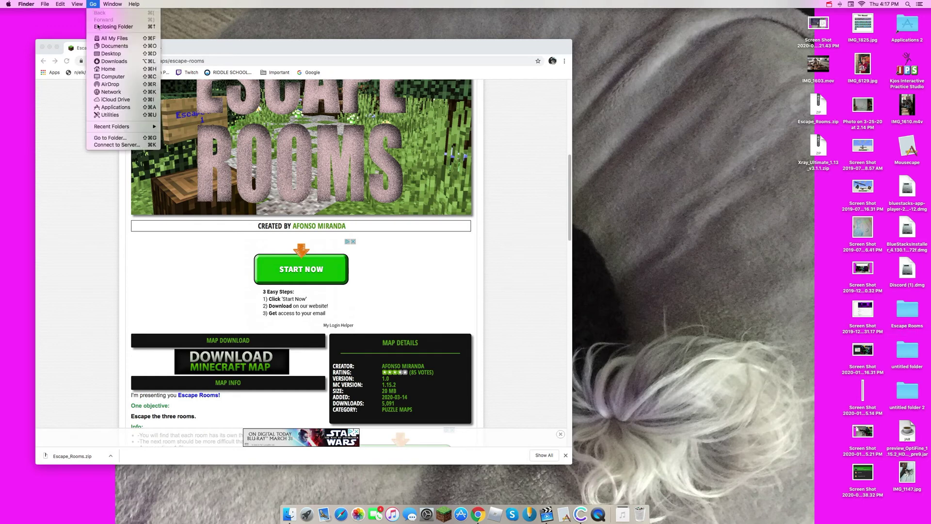
{"action": "left_click", "coordinate": [117, 140]}
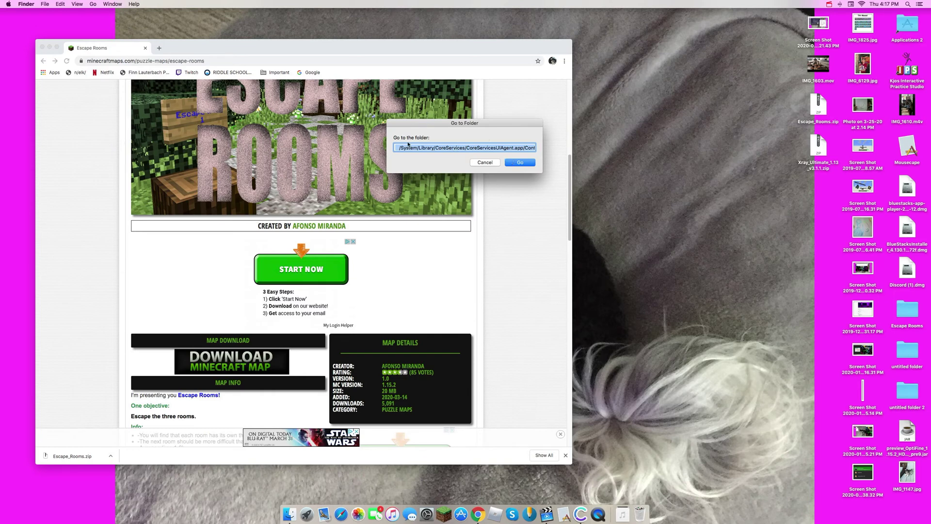
{"action": "key", "text": "BackSpace"}
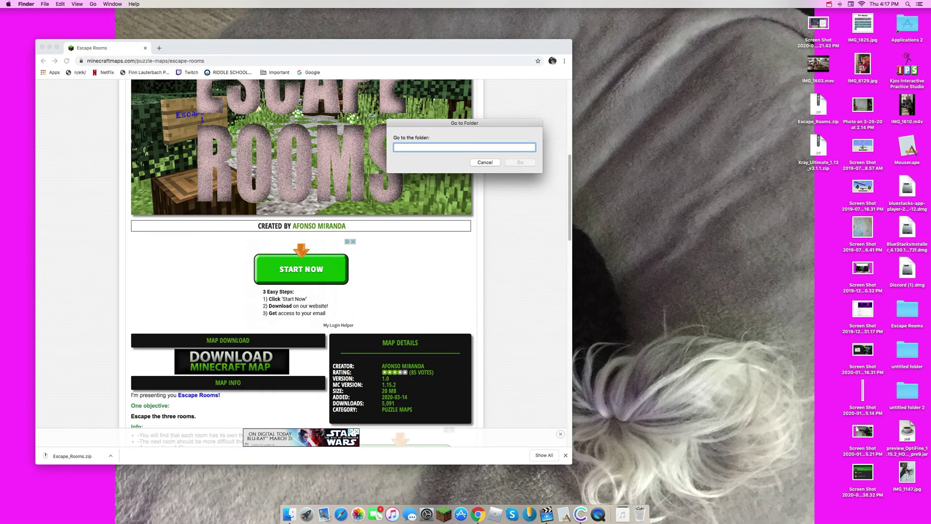
{"action": "left_click", "coordinate": [485, 162]}
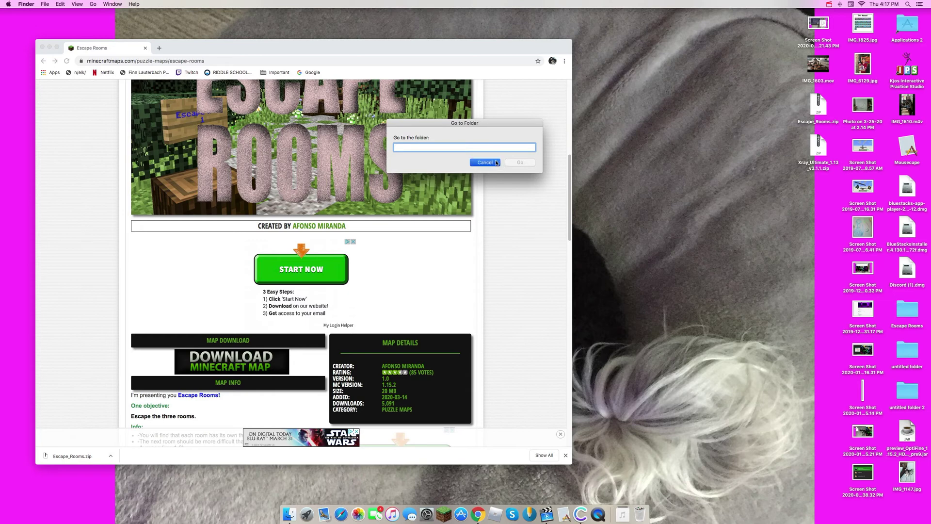
- Bring up Finder's Go to Folder prompt and clear the existing path from it
{"action": "left_click", "coordinate": [98, 7]}
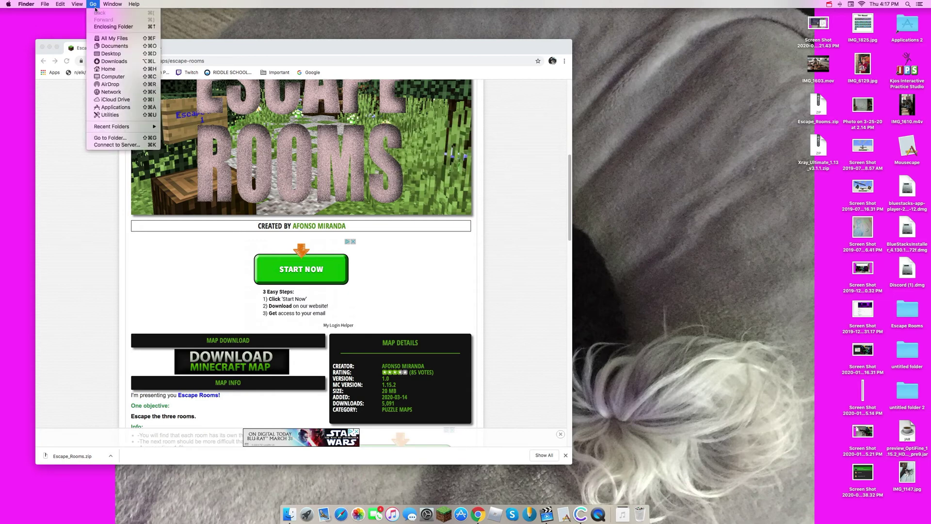
{"action": "left_click", "coordinate": [109, 139]}
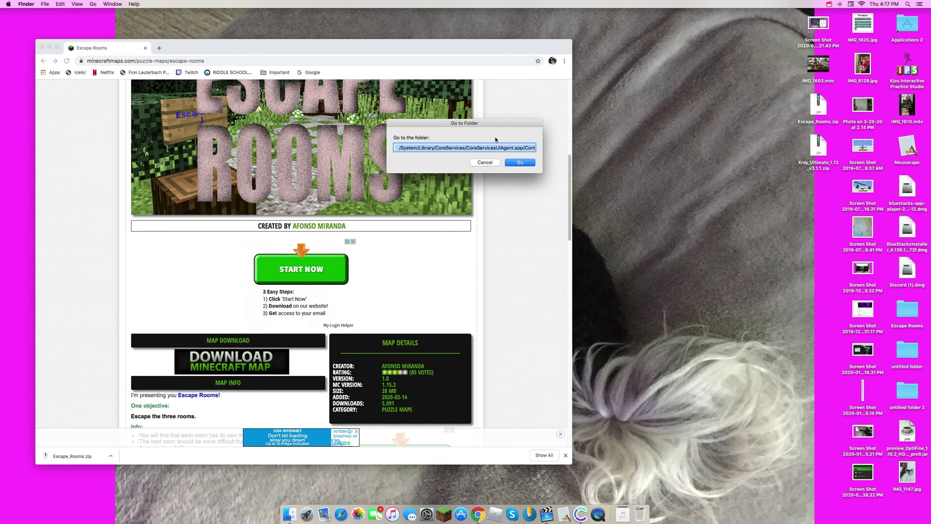
{"action": "left_click", "coordinate": [436, 150]}
{"action": "left_click_drag", "start_coordinate": [436, 150], "coordinate": [502, 99]}
{"action": "key", "text": "BackSpace"}
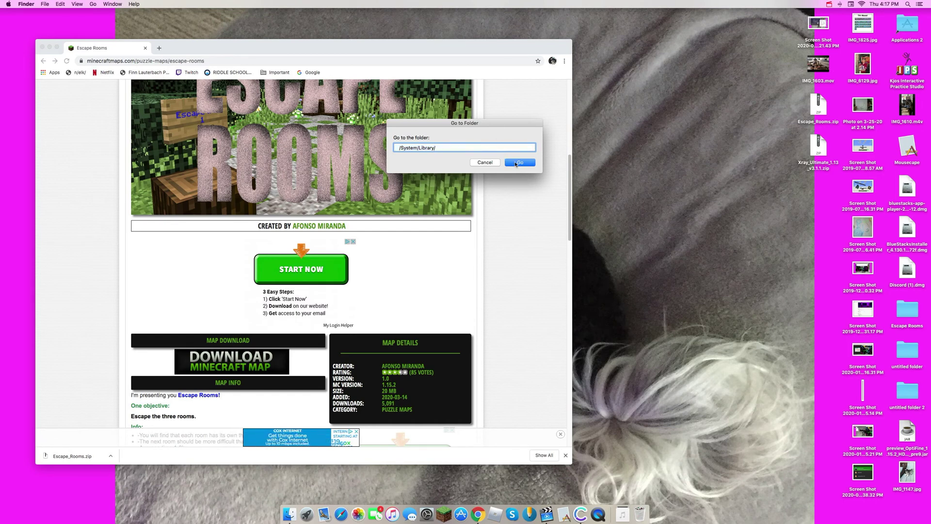
{"action": "triple_click", "coordinate": [455, 148]}
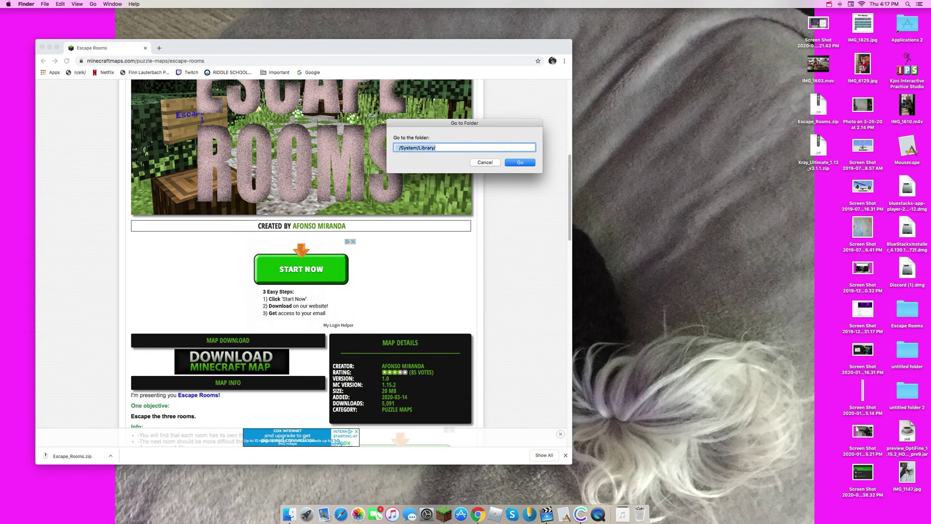
{"action": "key", "text": "BackSpace"}
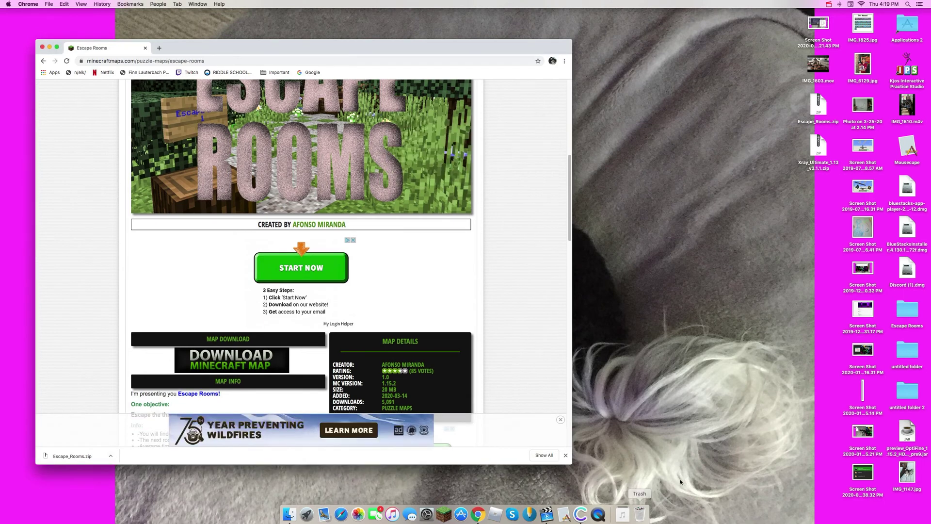
- Close the browser window and go to the folder ~/Library/Application Support/ in Finder
{"action": "left_click", "coordinate": [43, 47]}
{"action": "left_click", "coordinate": [466, 148]}
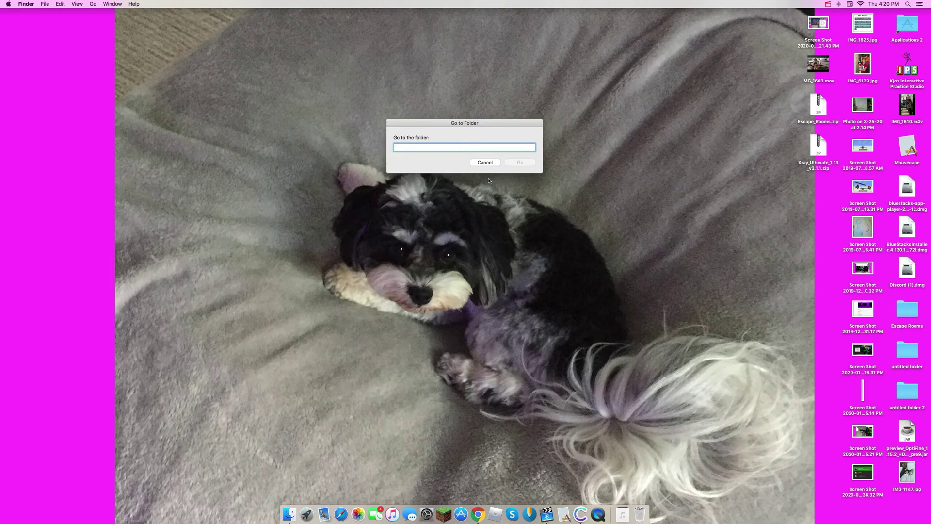
{"action": "type", "text": "~/Library/Appli"}
{"action": "type", "text": "cation "}
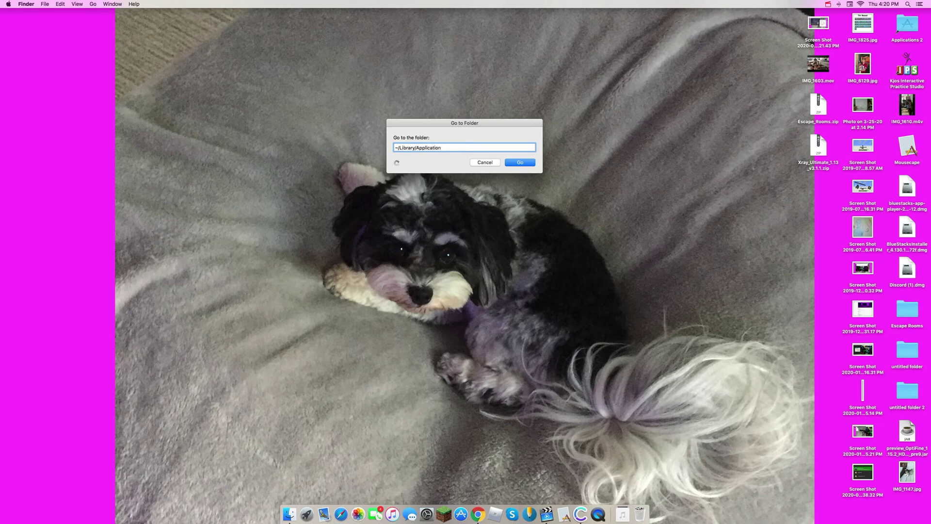
{"action": "type", "text": "Support/"}
{"action": "left_click", "coordinate": [517, 164]}
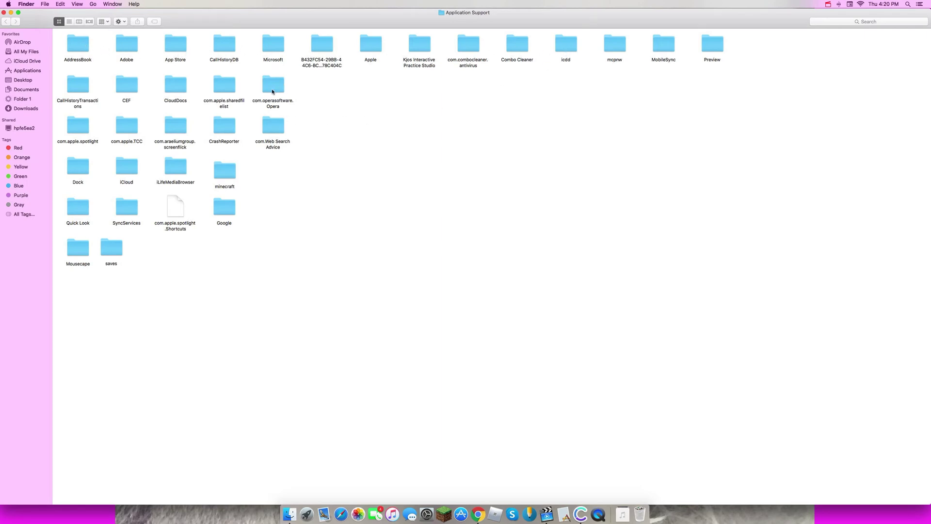
- Open the minecraft folder and shrink its window so the folders on the desktop can be reached
{"action": "double_click", "coordinate": [226, 179]}
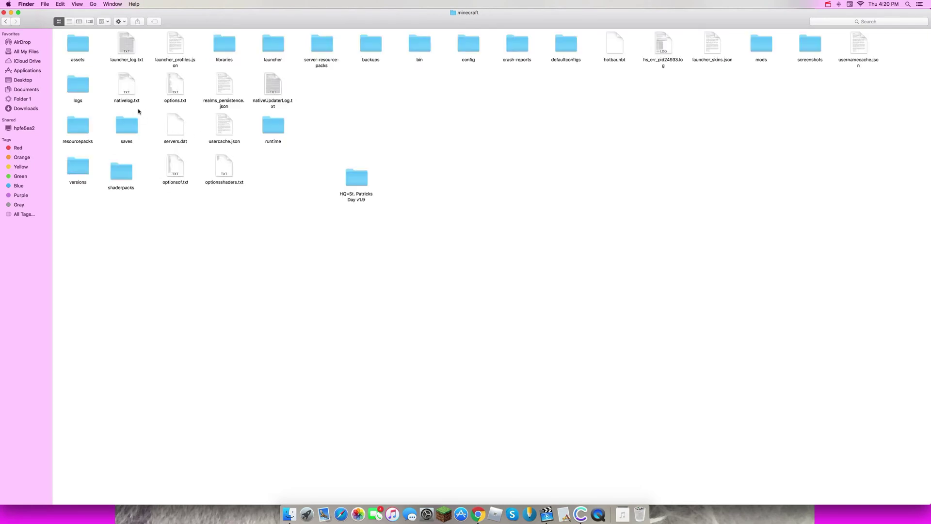
{"action": "left_click", "coordinate": [18, 13]}
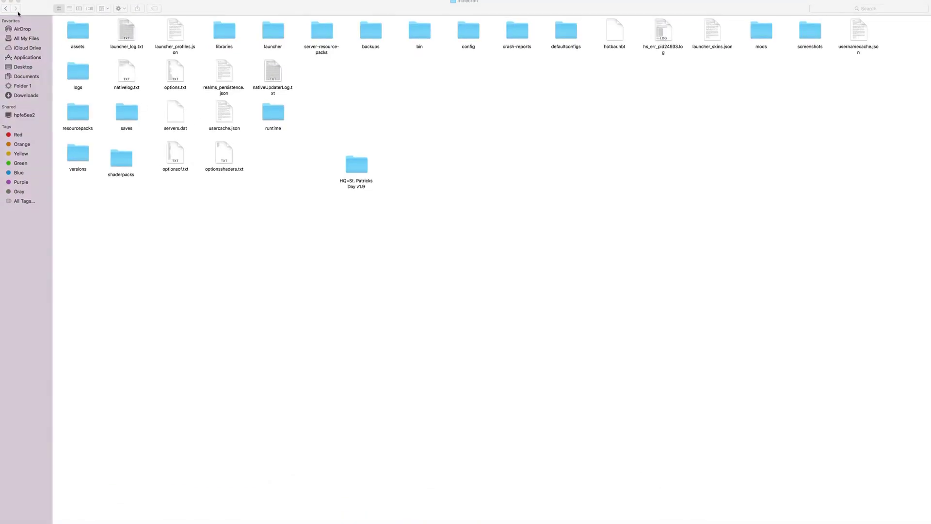
{"action": "left_click", "coordinate": [18, 13]}
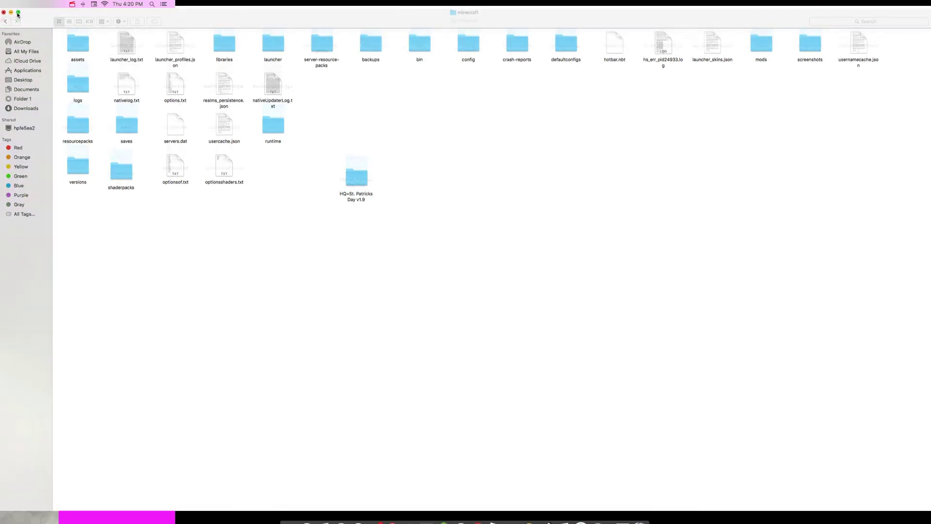
{"action": "left_click_drag", "start_coordinate": [2, 10], "coordinate": [345, 175]}
{"action": "left_click_drag", "start_coordinate": [546, 187], "coordinate": [278, 97]}
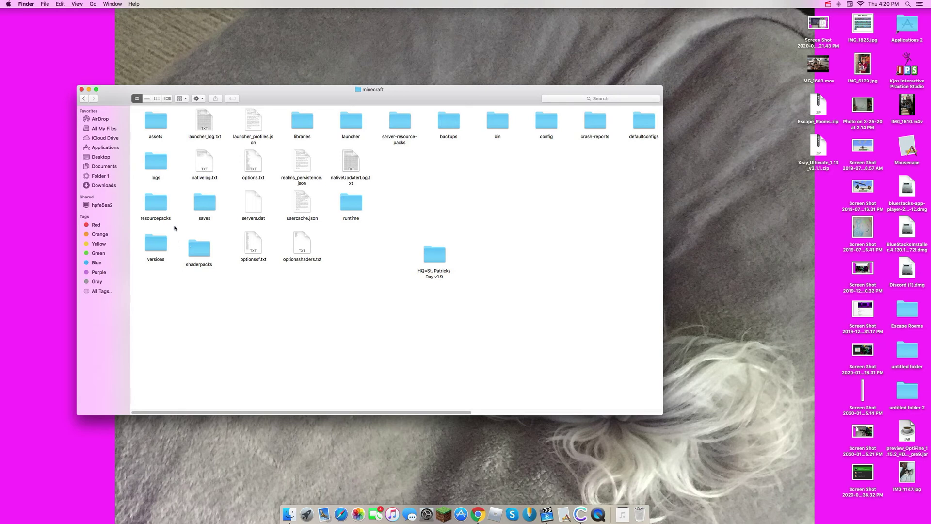
- Move the Escape Rooms folder from the desktop into Minecraft's saves folder and close the Finder window
{"action": "double_click", "coordinate": [208, 212]}
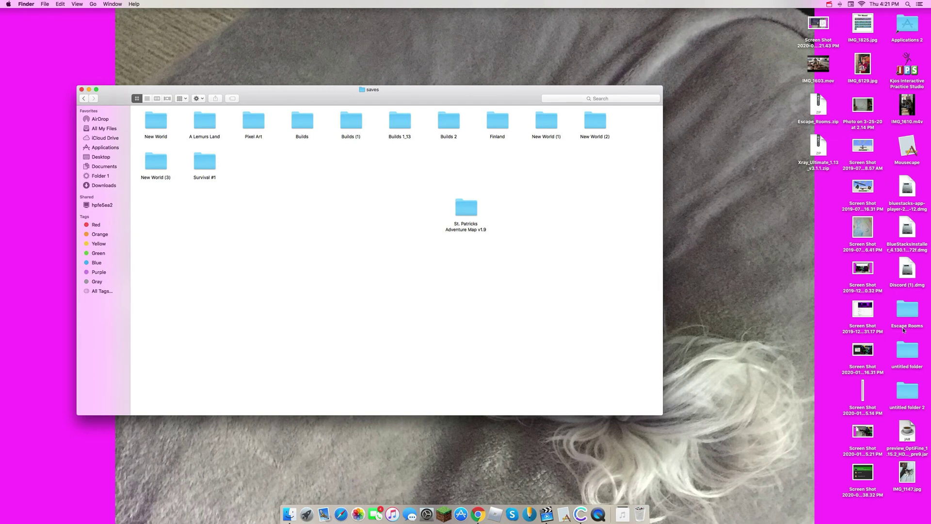
{"action": "left_click_drag", "start_coordinate": [903, 330], "coordinate": [296, 239]}
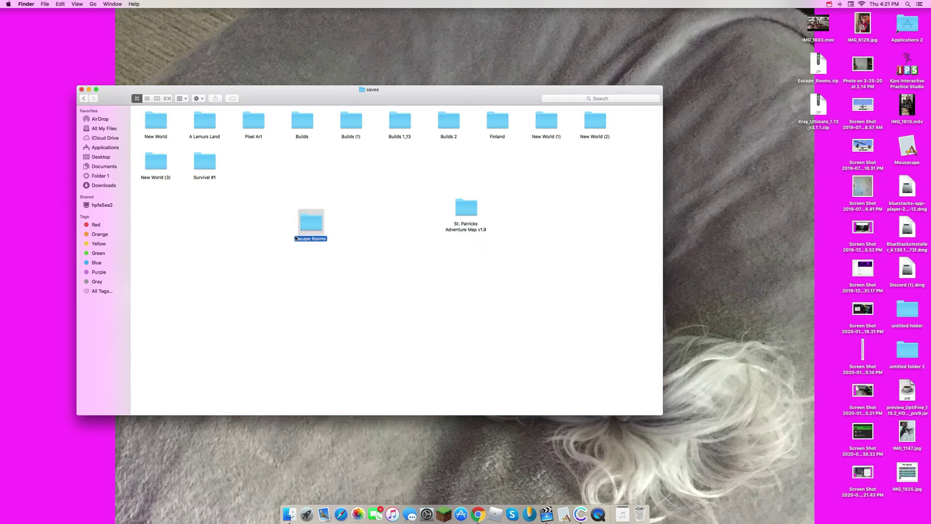
{"action": "left_click", "coordinate": [274, 224]}
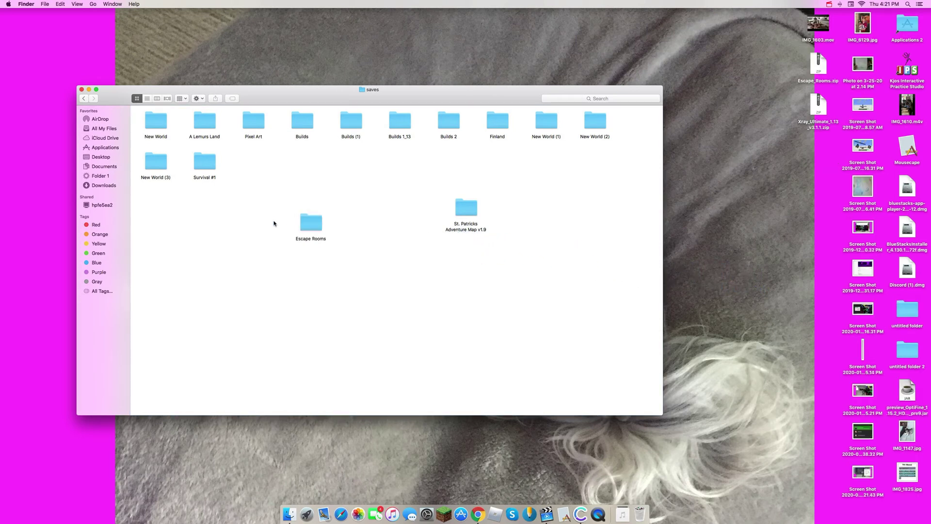
{"action": "left_click", "coordinate": [82, 90]}
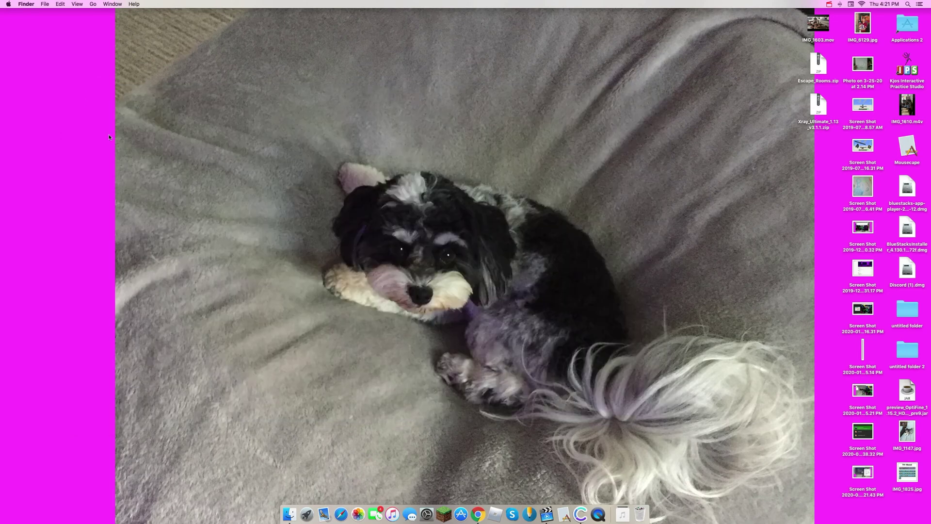
- Switch to the Minecraft Launcher and start a new Java Edition installation
{"action": "left_click", "coordinate": [444, 514]}
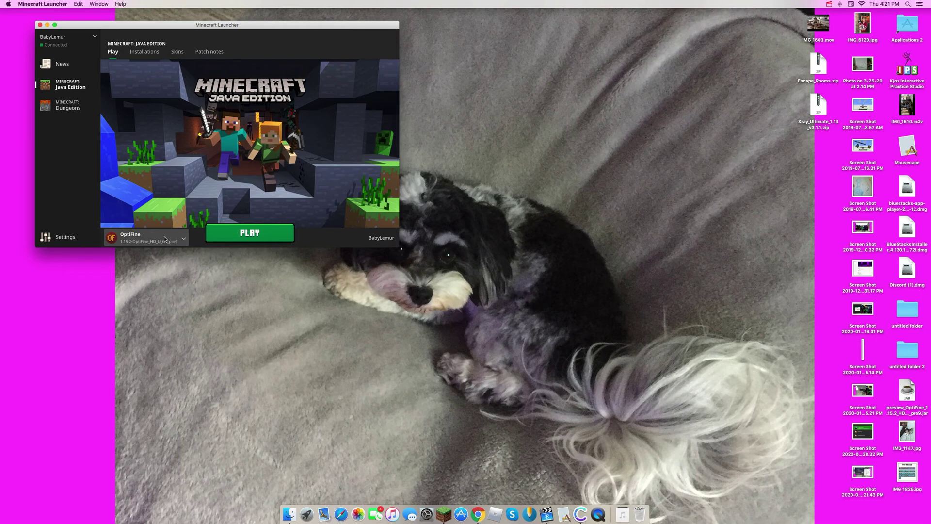
{"action": "left_click", "coordinate": [165, 241]}
{"action": "left_click", "coordinate": [165, 241]}
{"action": "left_click", "coordinate": [144, 52]}
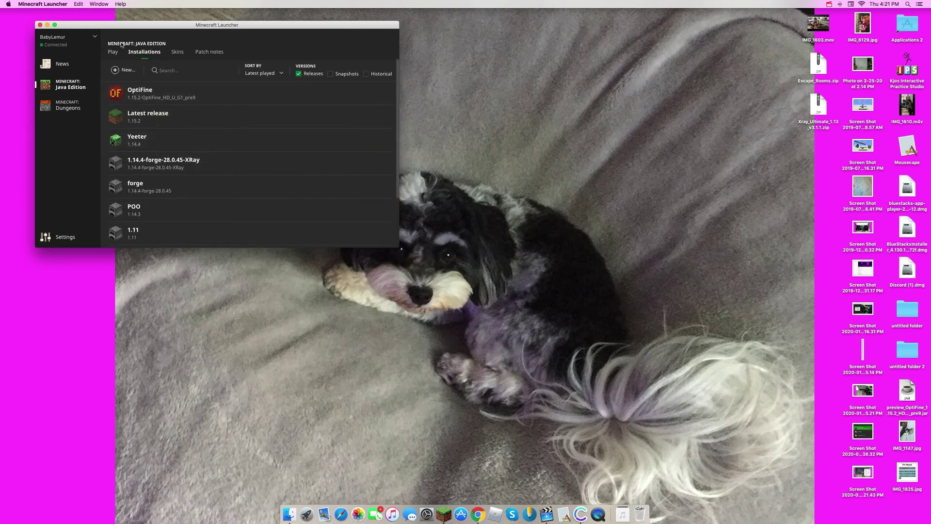
{"action": "left_click", "coordinate": [122, 70]}
{"action": "left_click", "coordinate": [170, 102]}
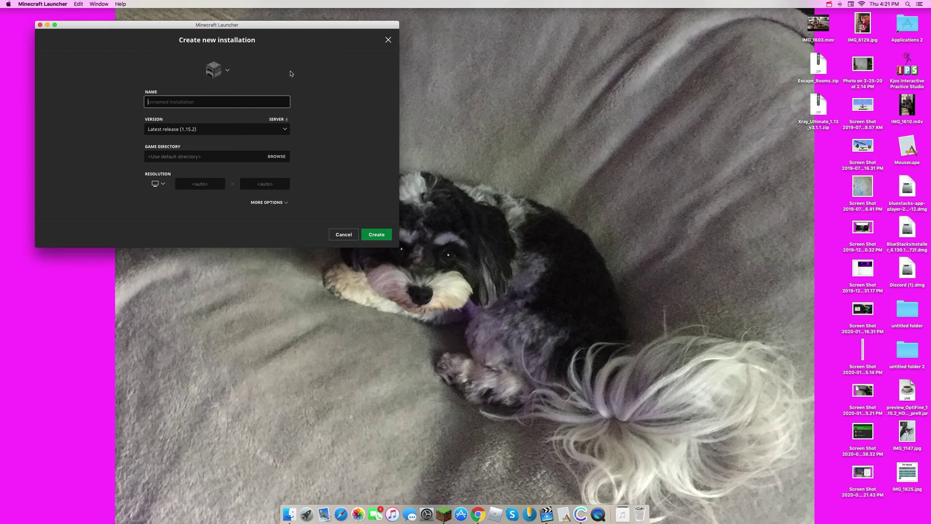
- Create the new installation with version release 1.13.2, leaving its name and game directory at the defaults
{"action": "left_click", "coordinate": [274, 130]}
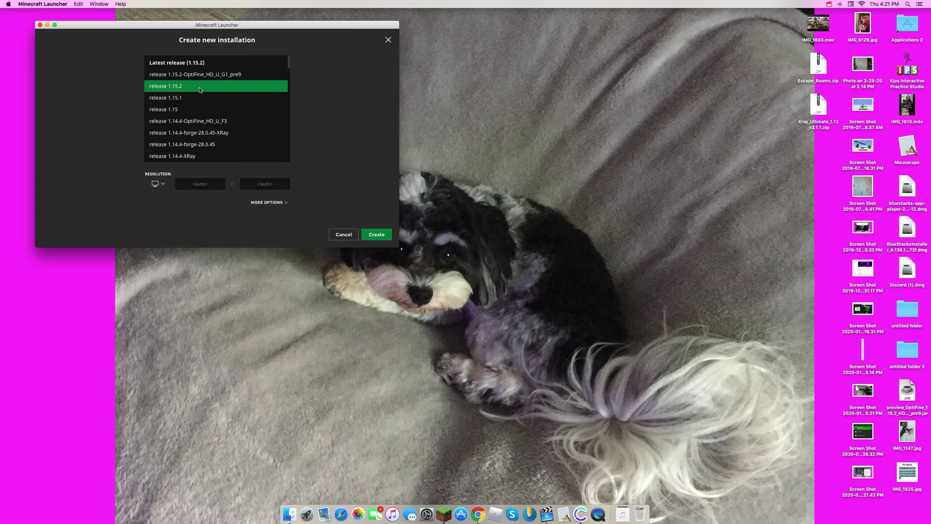
{"action": "scroll", "coordinate": [208, 95], "scroll_direction": "down", "scroll_amount": 1}
{"action": "scroll", "coordinate": [216, 118], "scroll_direction": "up", "scroll_amount": 1}
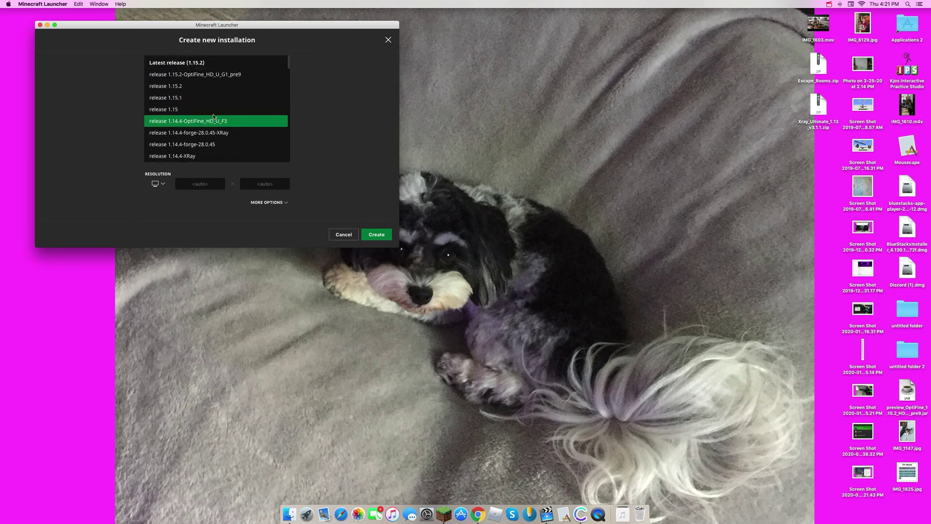
{"action": "scroll", "coordinate": [216, 118], "scroll_direction": "down", "scroll_amount": 5}
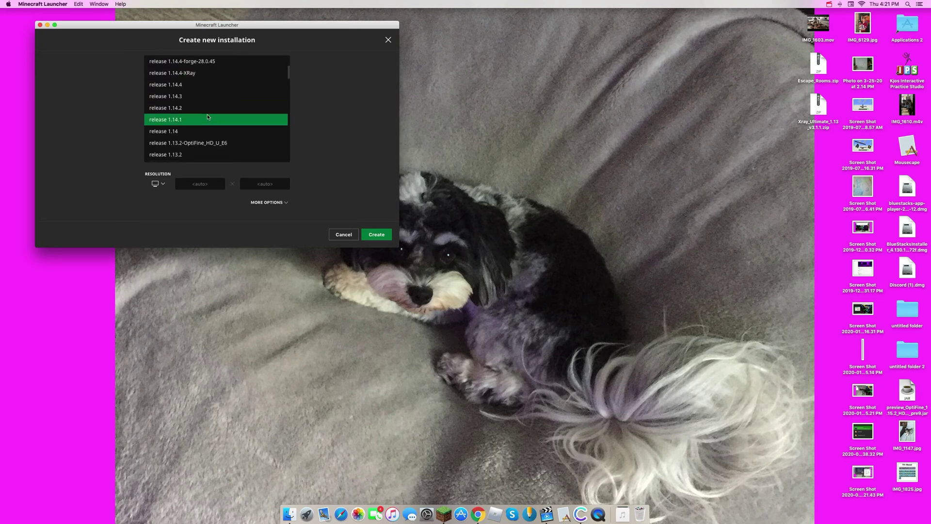
{"action": "scroll", "coordinate": [208, 117], "scroll_direction": "down", "scroll_amount": 1}
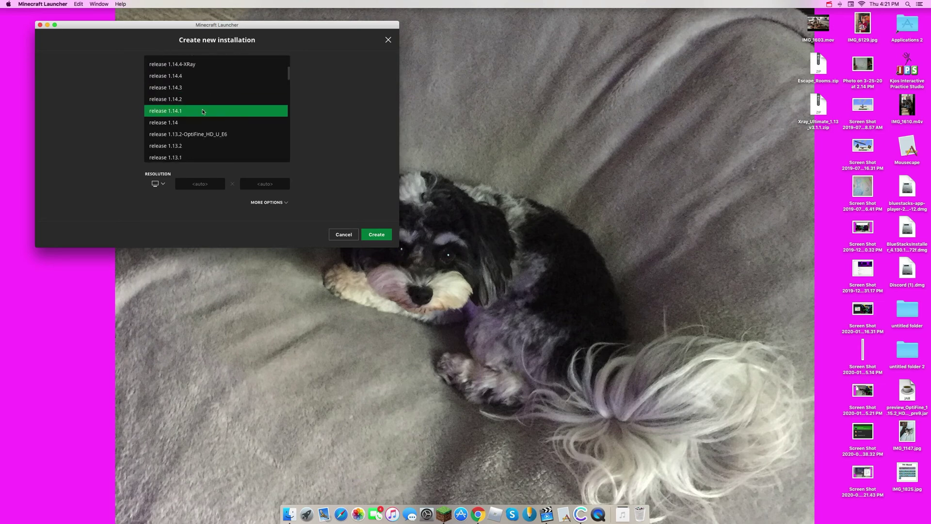
{"action": "left_click", "coordinate": [206, 144]}
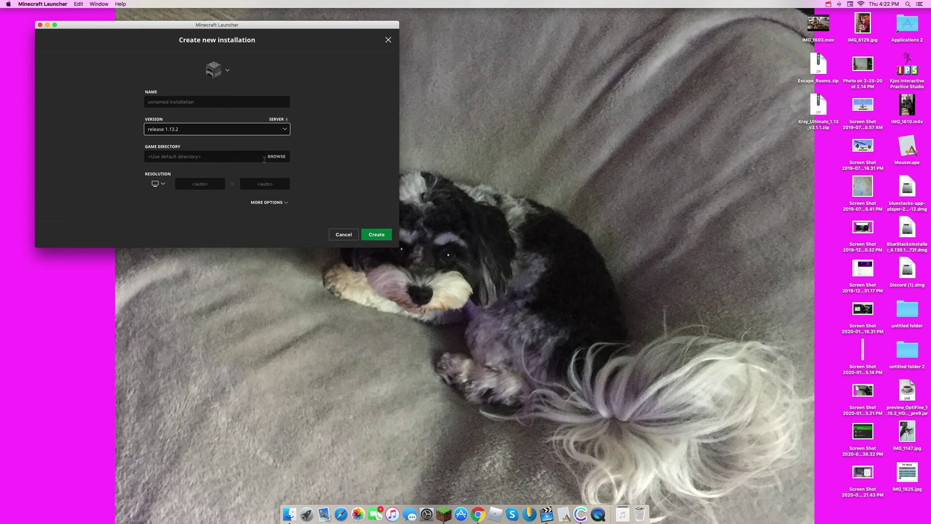
{"action": "left_click", "coordinate": [258, 155]}
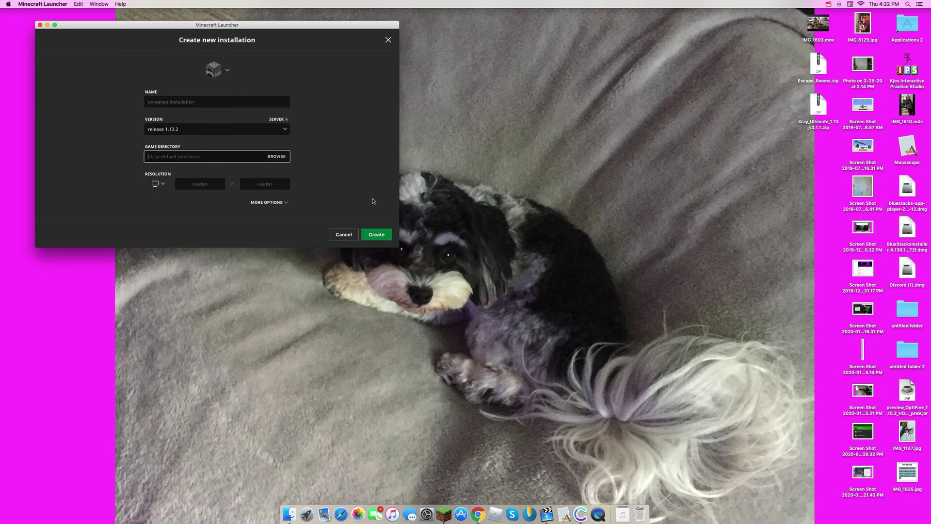
{"action": "left_click", "coordinate": [377, 232]}
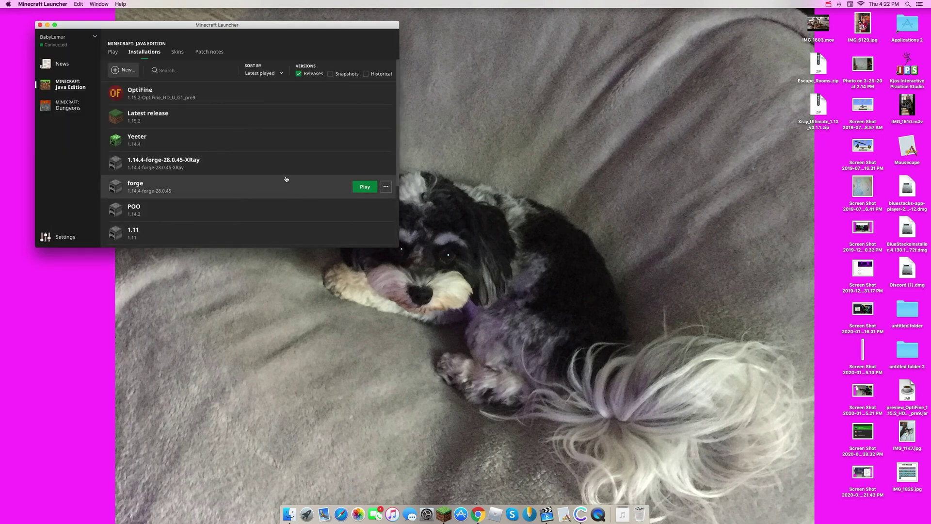
- Check the new 1.13.2 installation in the installations list and select it as the version to play
{"action": "scroll", "coordinate": [284, 183], "scroll_direction": "down", "scroll_amount": 3}
{"action": "scroll", "coordinate": [282, 194], "scroll_direction": "down", "scroll_amount": 2}
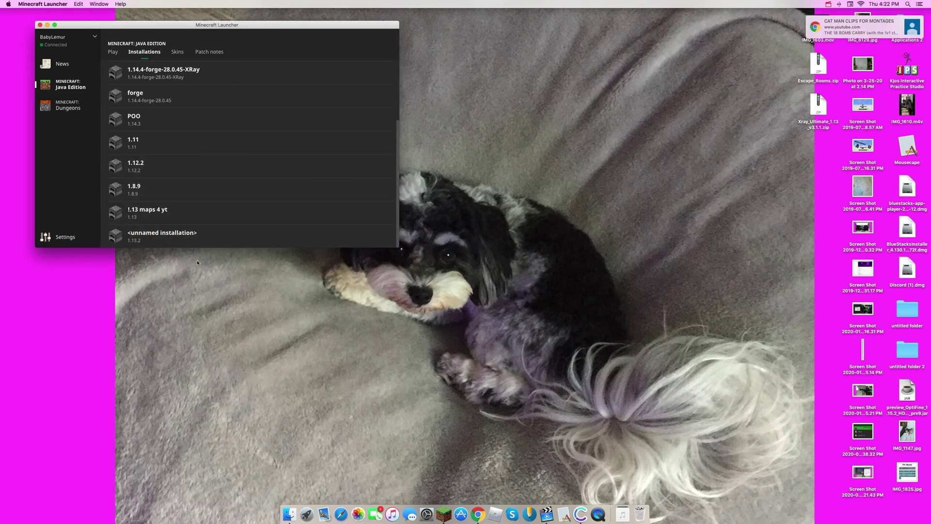
{"action": "mouse_move", "coordinate": [307, 245]}
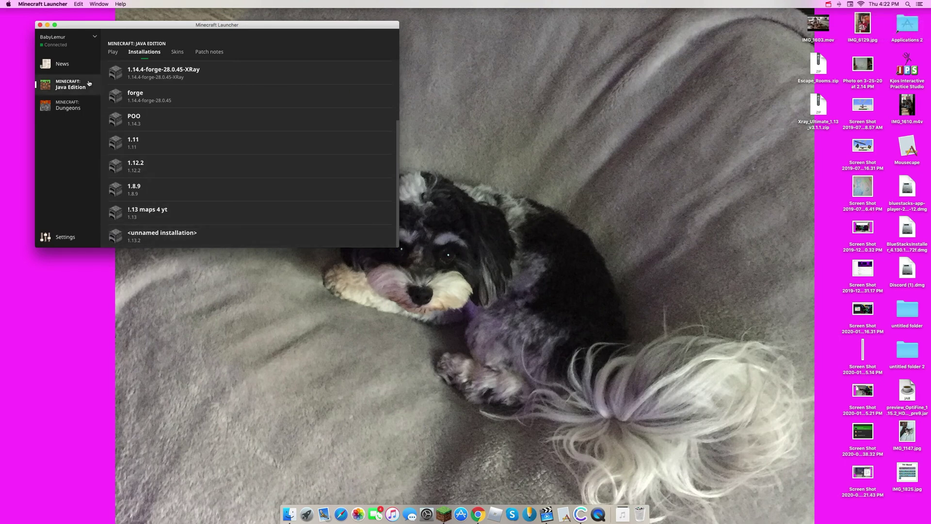
{"action": "left_click", "coordinate": [105, 52]}
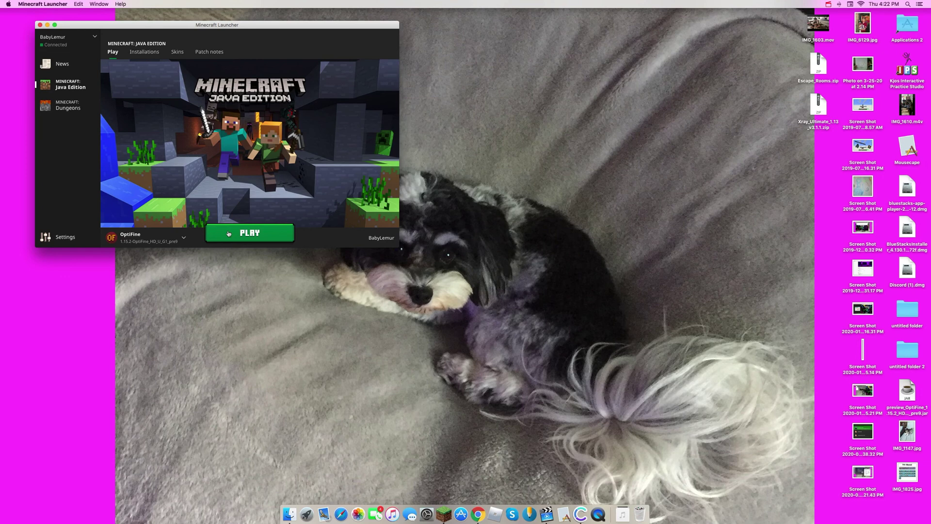
{"action": "left_click", "coordinate": [185, 237]}
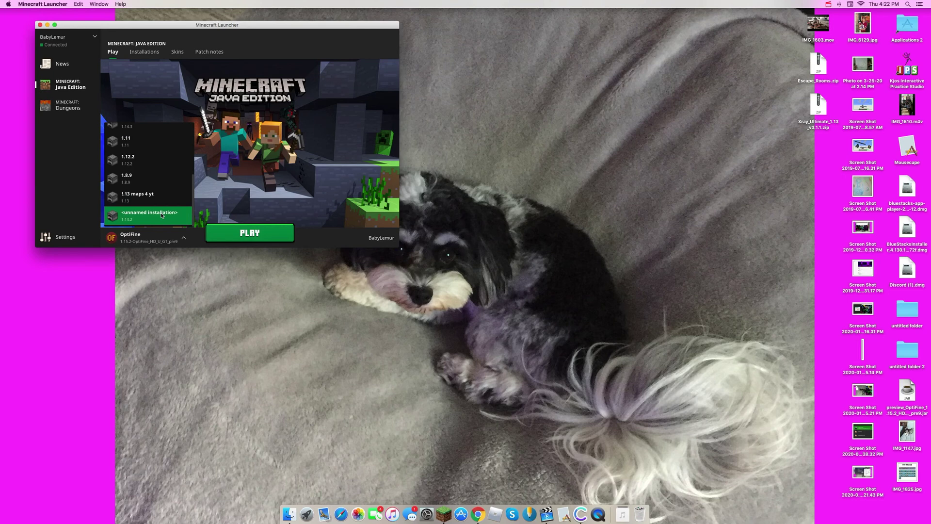
{"action": "left_click", "coordinate": [162, 215]}
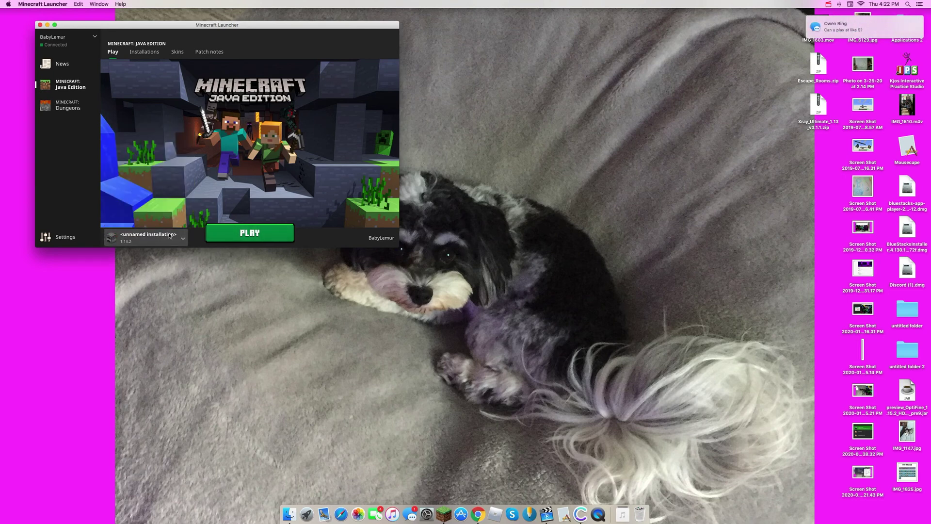
- Select the OptiFine 1.15.2 installation and launch the game with it
{"action": "left_click", "coordinate": [170, 235]}
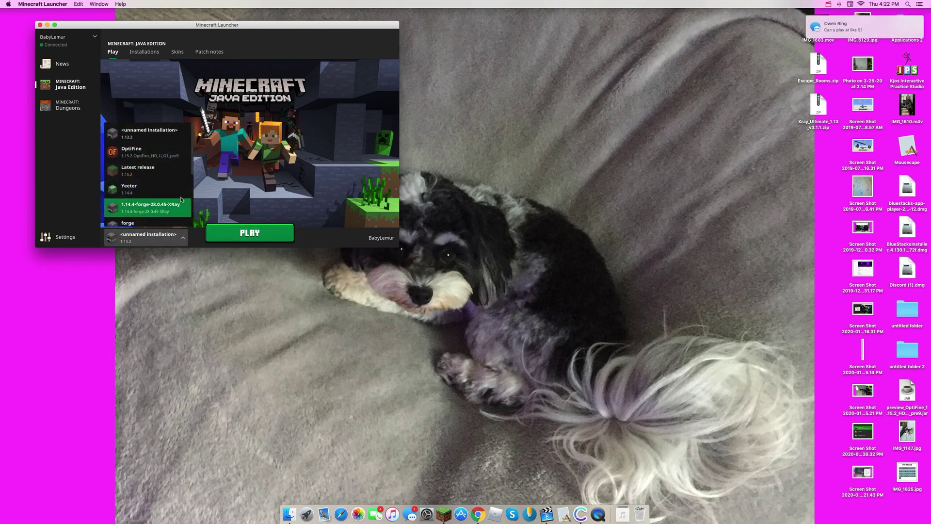
{"action": "left_click", "coordinate": [168, 155]}
{"action": "left_click", "coordinate": [259, 236]}
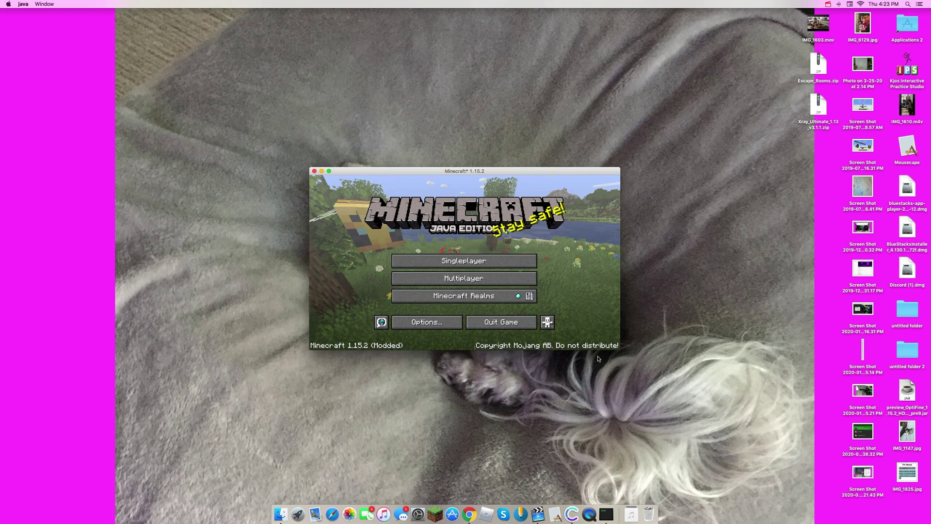
- Open the singleplayer world list, browse through the saved worlds, and load the Escape Rooms world
{"action": "left_click", "coordinate": [510, 261]}
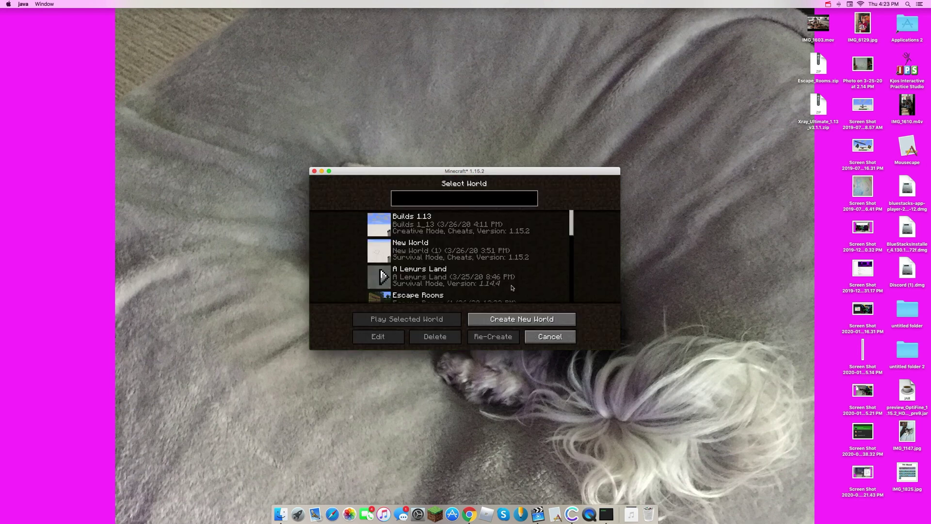
{"action": "scroll", "coordinate": [417, 271], "scroll_direction": "down", "scroll_amount": 10}
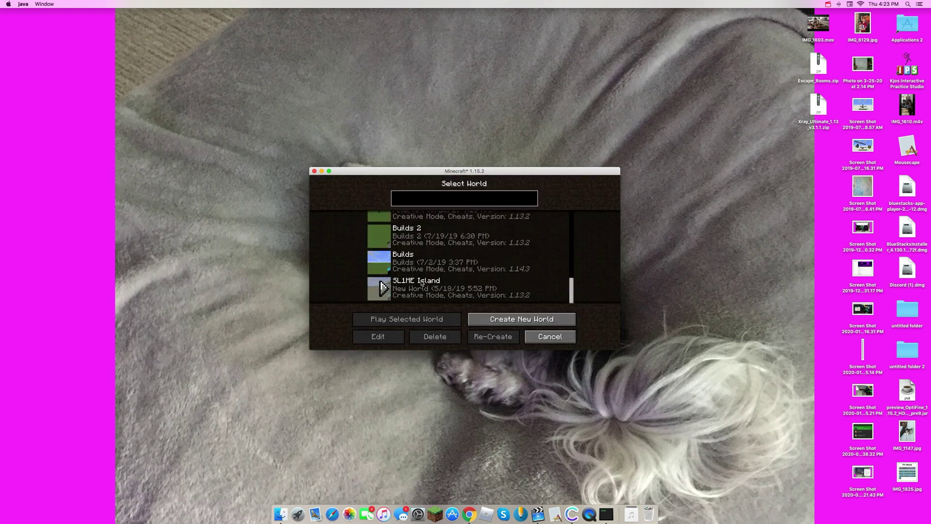
{"action": "scroll", "coordinate": [420, 284], "scroll_direction": "up", "scroll_amount": 6}
{"action": "scroll", "coordinate": [420, 288], "scroll_direction": "up", "scroll_amount": 3}
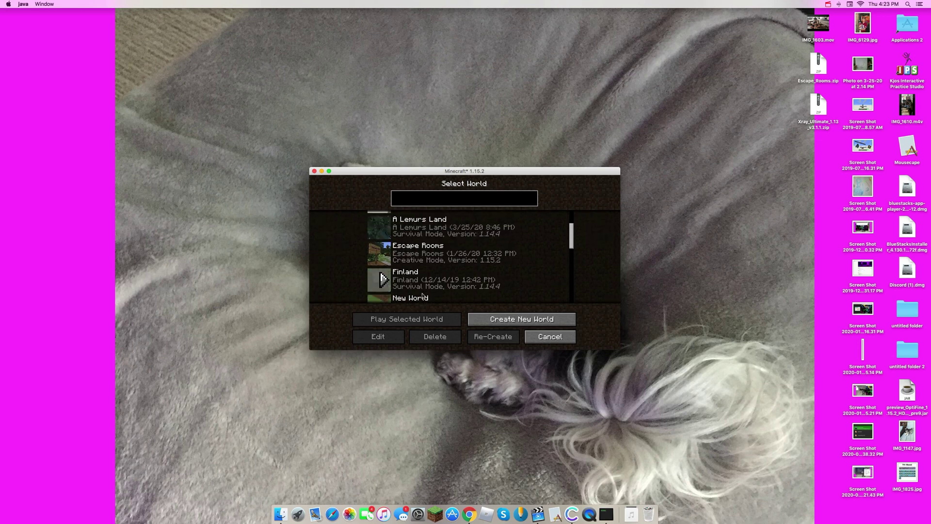
{"action": "scroll", "coordinate": [432, 257], "scroll_direction": "up", "scroll_amount": 3}
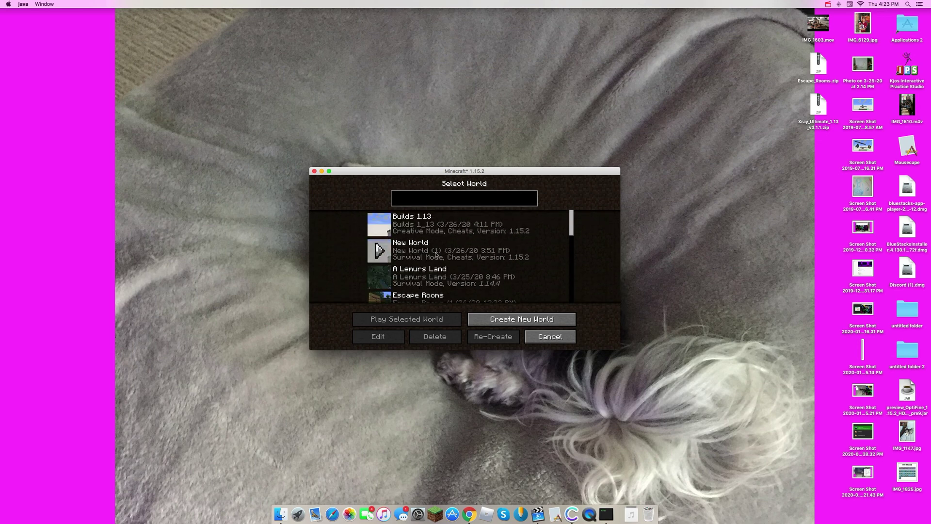
{"action": "scroll", "coordinate": [425, 277], "scroll_direction": "down", "scroll_amount": 2}
{"action": "scroll", "coordinate": [424, 277], "scroll_direction": "down", "scroll_amount": 7}
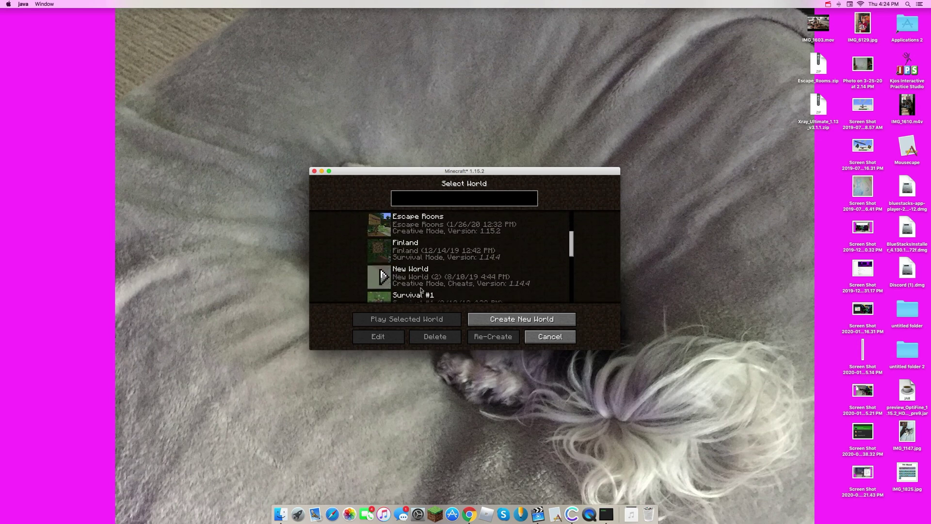
{"action": "scroll", "coordinate": [424, 285], "scroll_direction": "down", "scroll_amount": 4}
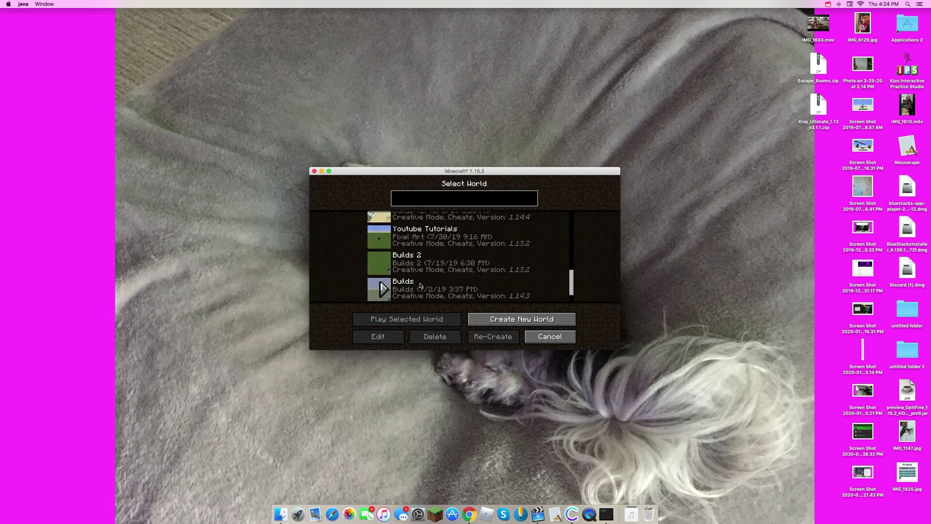
{"action": "scroll", "coordinate": [422, 286], "scroll_direction": "up", "scroll_amount": 8}
{"action": "scroll", "coordinate": [420, 285], "scroll_direction": "up", "scroll_amount": 3}
{"action": "scroll", "coordinate": [418, 286], "scroll_direction": "down", "scroll_amount": 1}
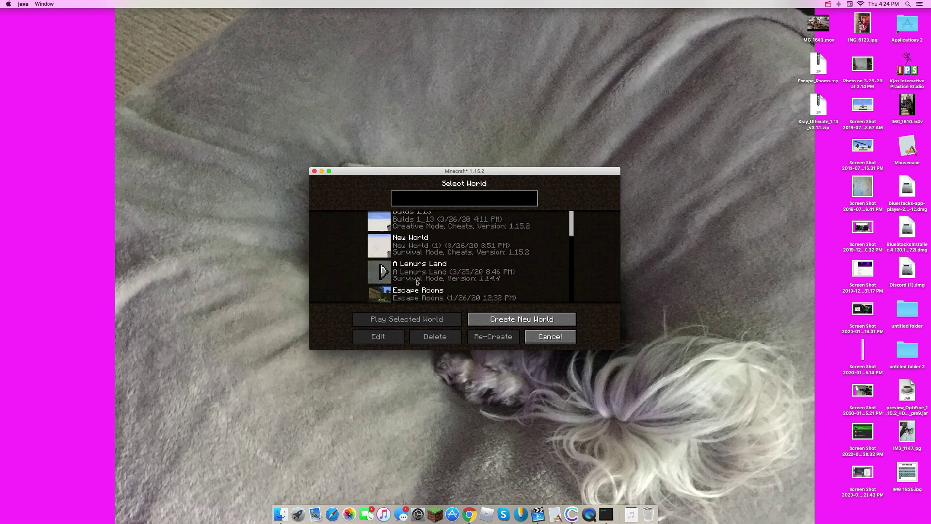
{"action": "left_click", "coordinate": [415, 290]}
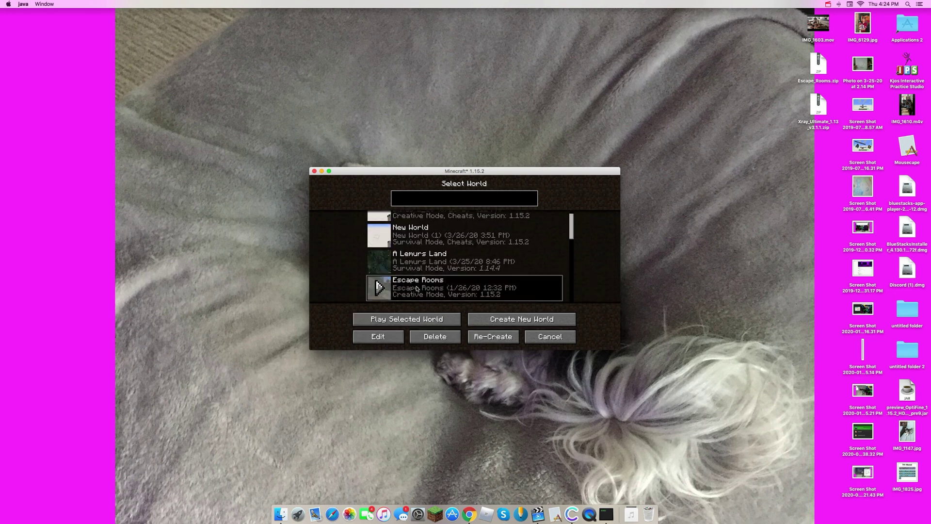
{"action": "left_click", "coordinate": [411, 320]}
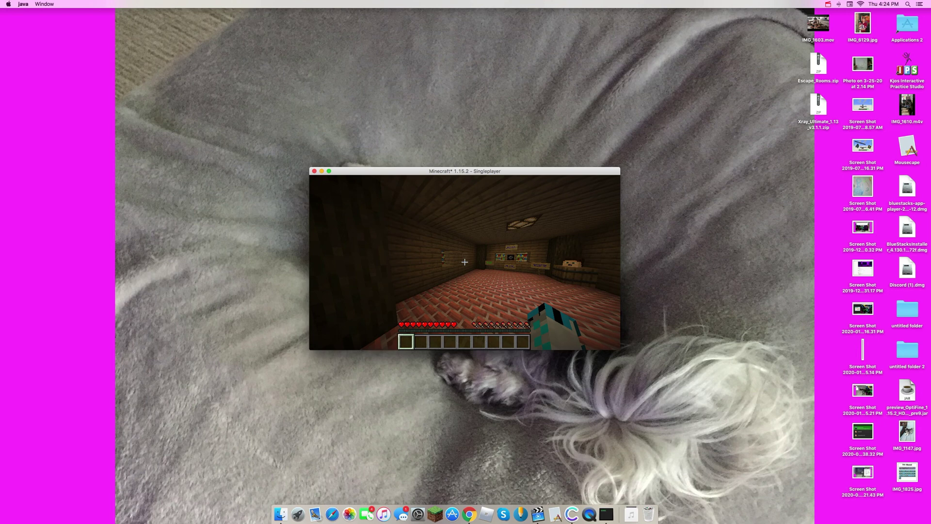
- Walk around the wooden room with the red brick floor and switch the camera to the front-facing third-person view
{"action": "key", "text": "w"}
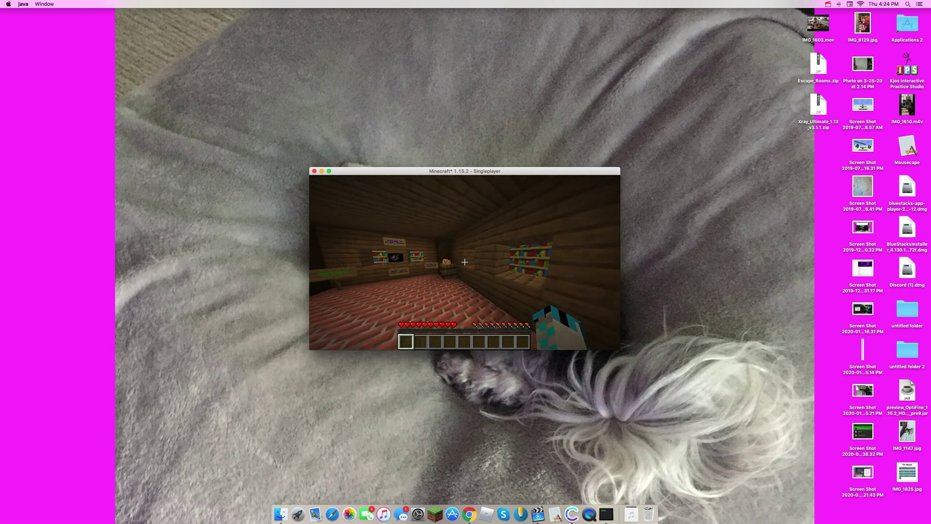
{"action": "mouse_move", "coordinate": [465, 262]}
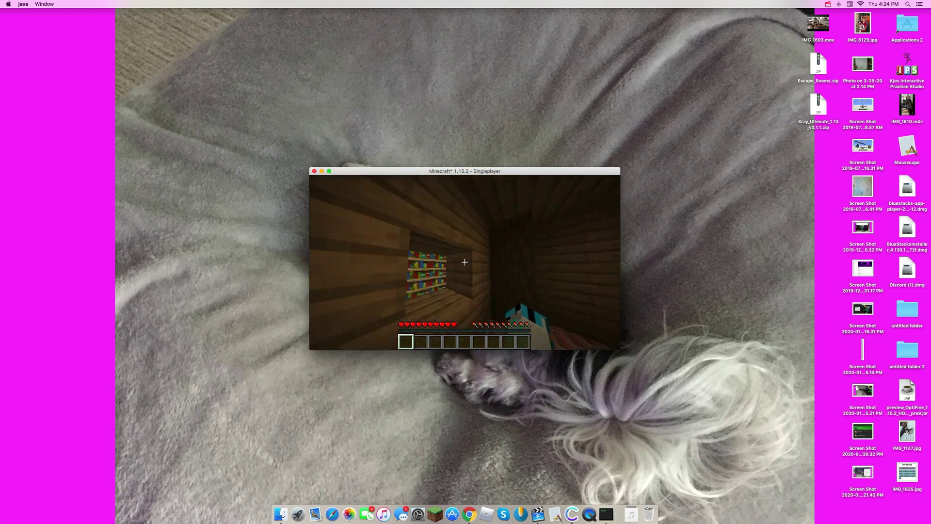
{"action": "key", "text": "w"}
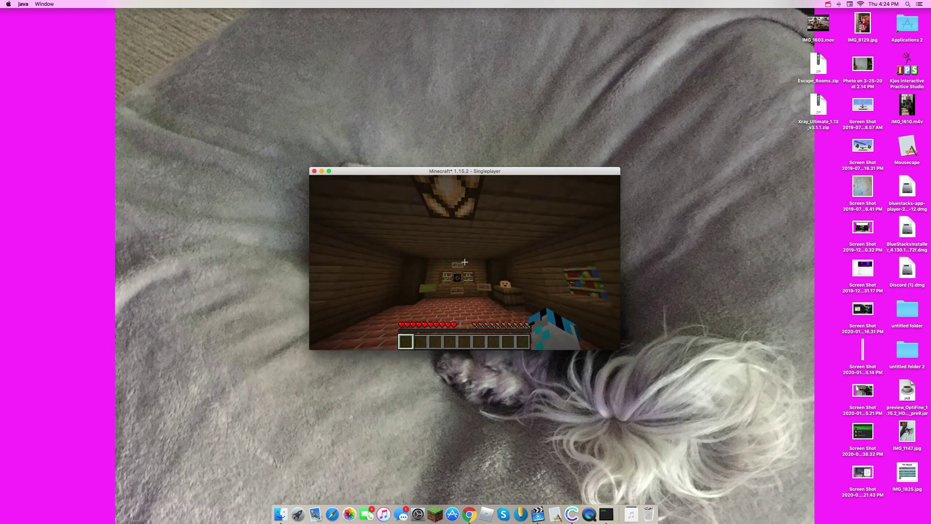
{"action": "key", "text": "F5"}
{"action": "key", "text": "F5"}
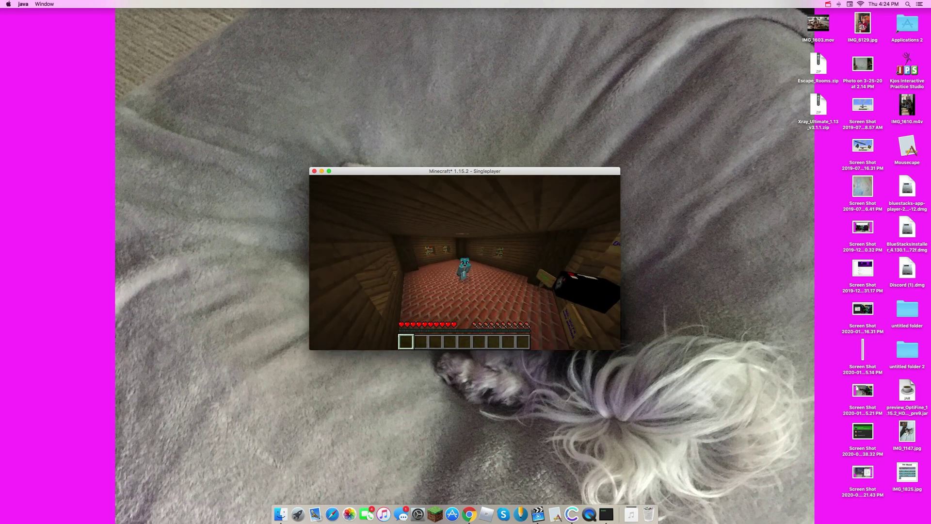